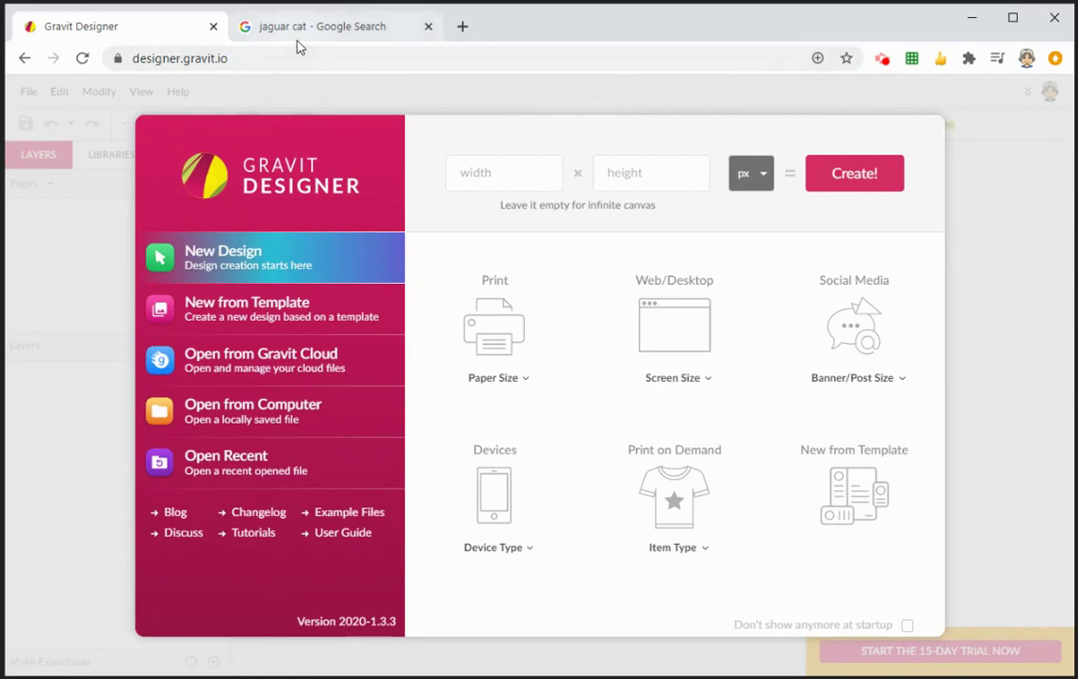
Switch to the jaguar cat image results, open the Belize Big Cats List jaguar face photo, and copy the image
left_click(297, 35)
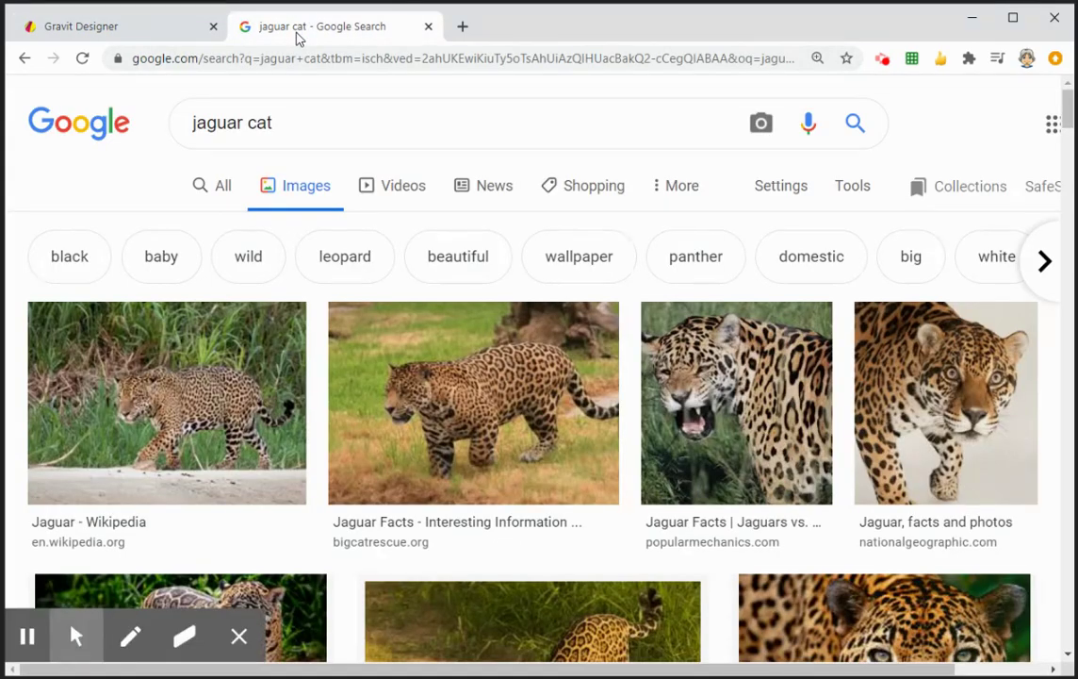
scroll(491, 301, "down", 3)
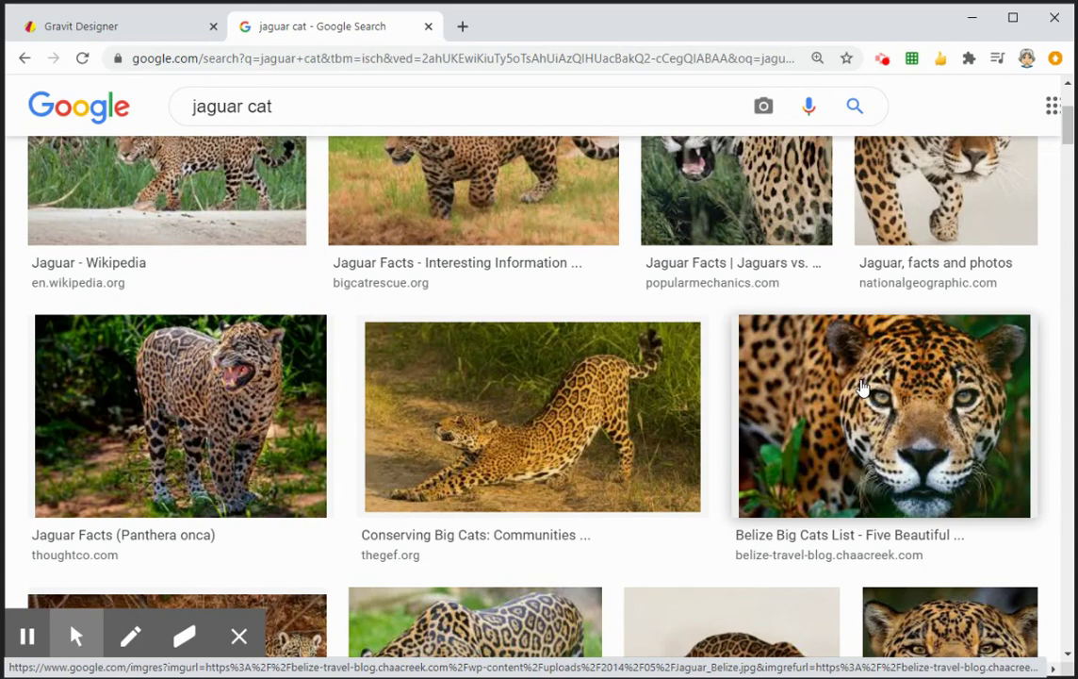
left_click(862, 386)
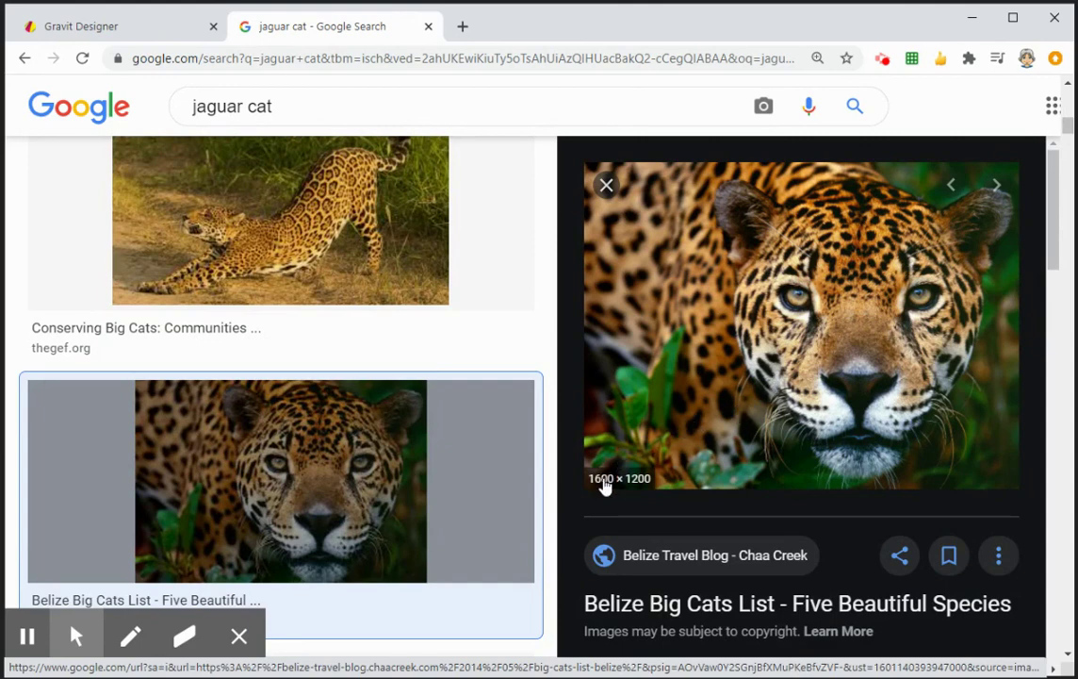
right_click(724, 354)
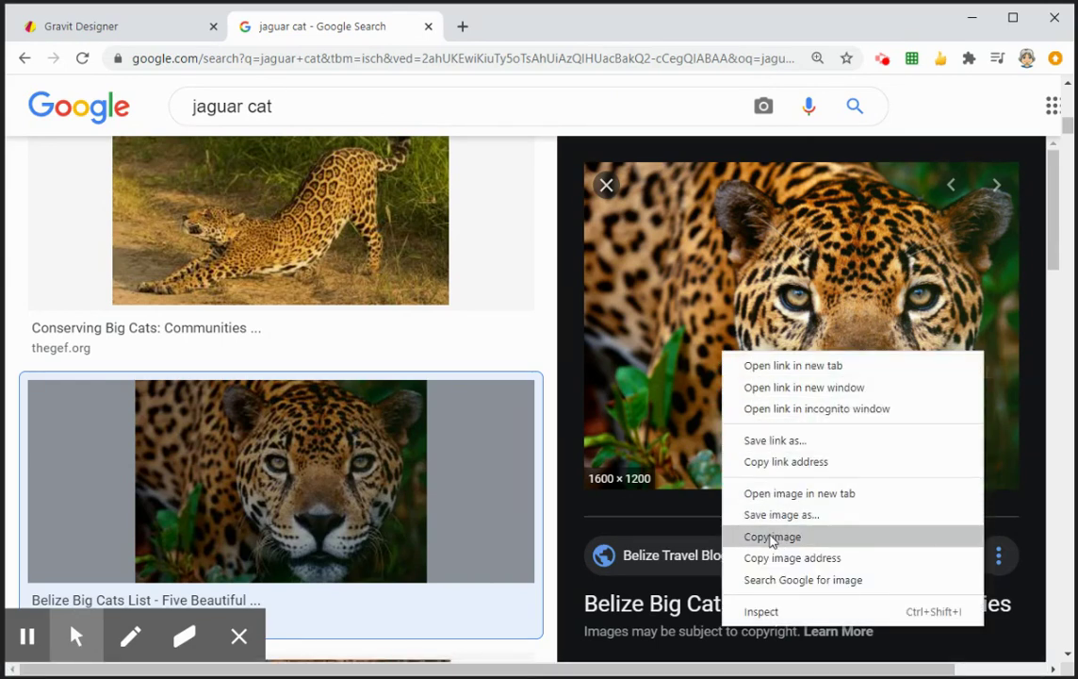
left_click(771, 537)
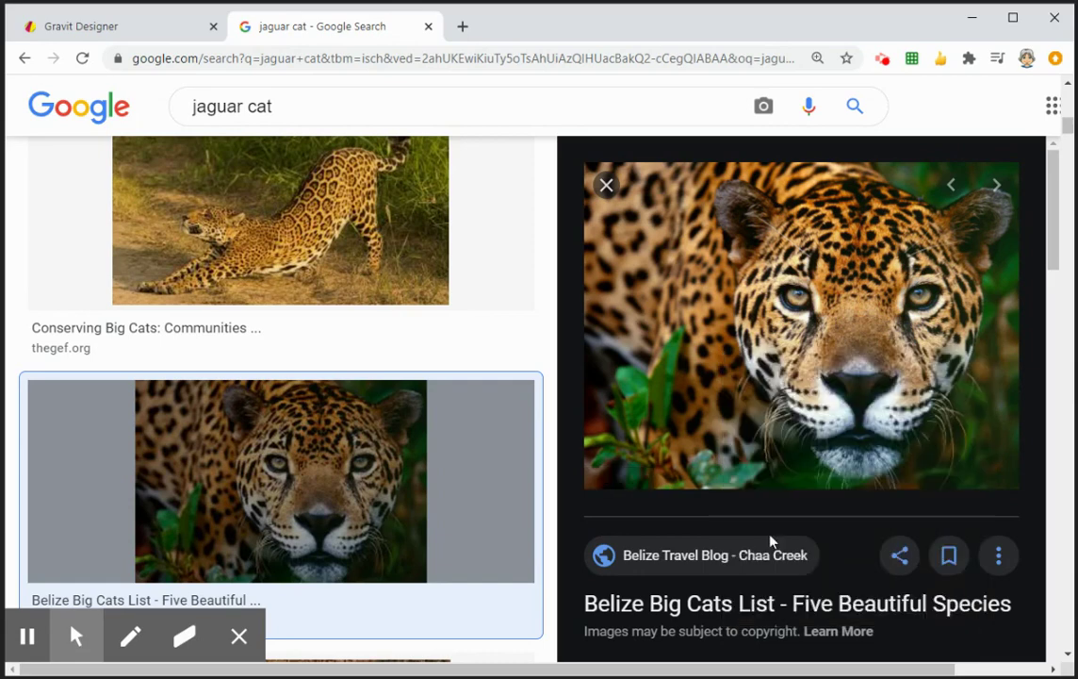
Switch back to Gravit Designer and create a new print design in US-Letter Landscape (11x8.5 in)
left_click(189, 30)
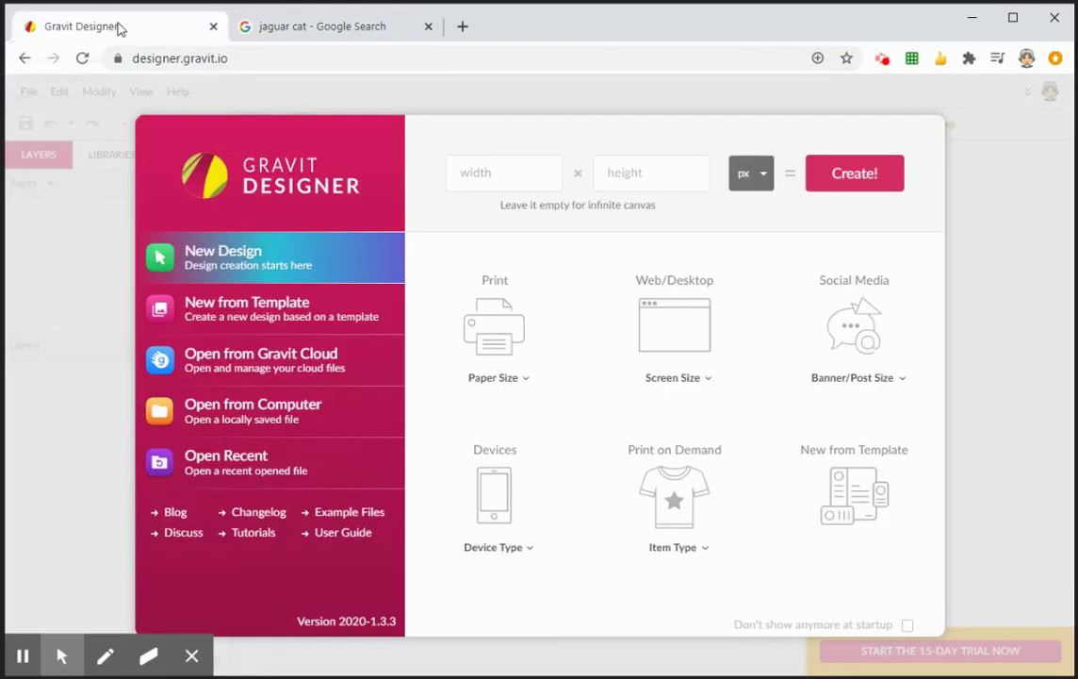
left_click(508, 322)
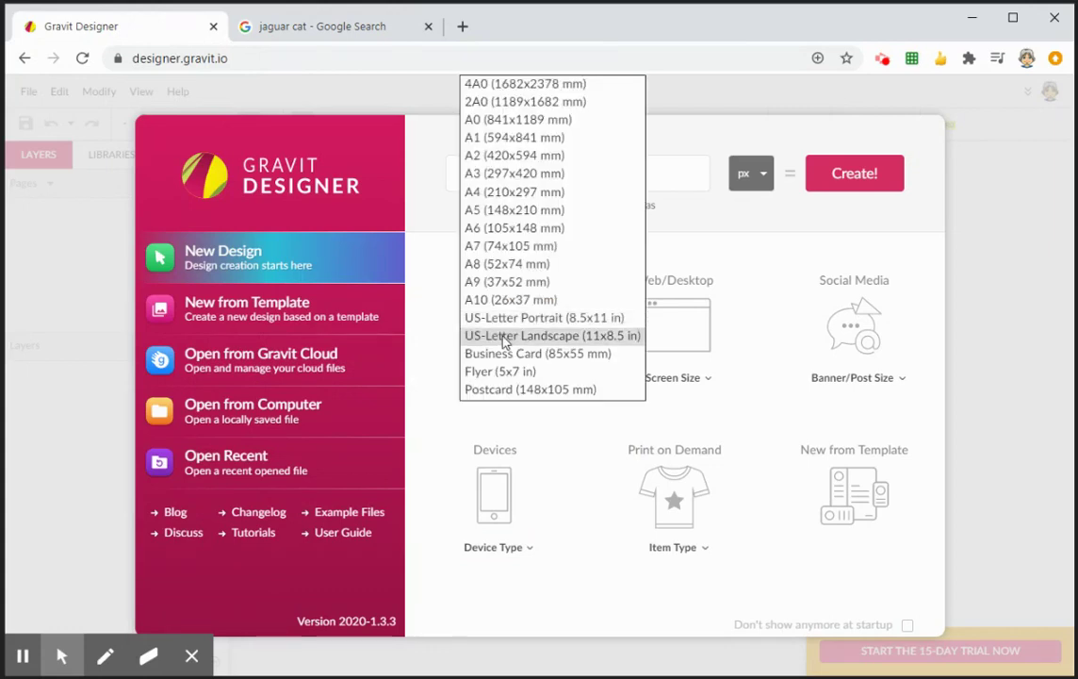
left_click(524, 336)
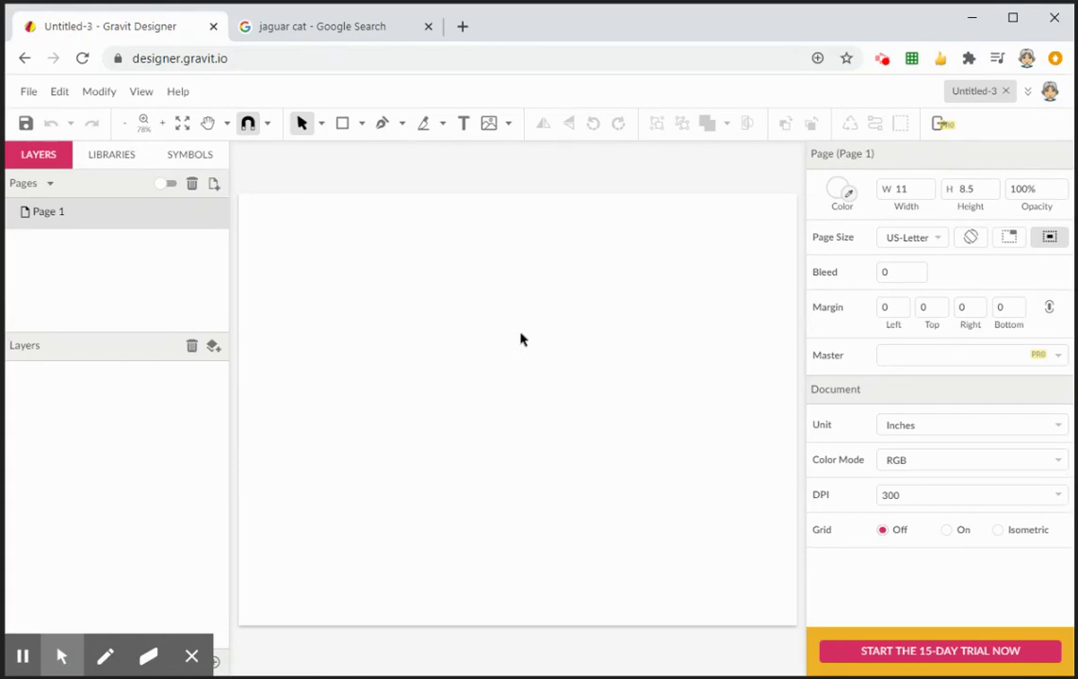
Paste the copied jaguar photo onto the page and set its opacity to 60%
key("ctrl+v")
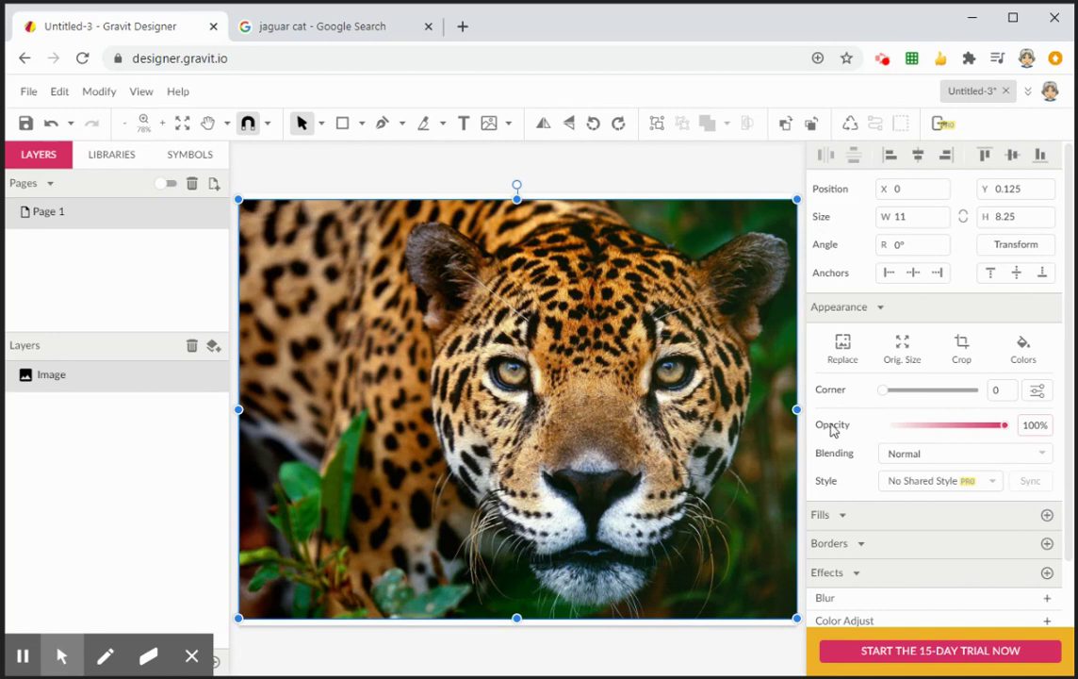
left_click(958, 426)
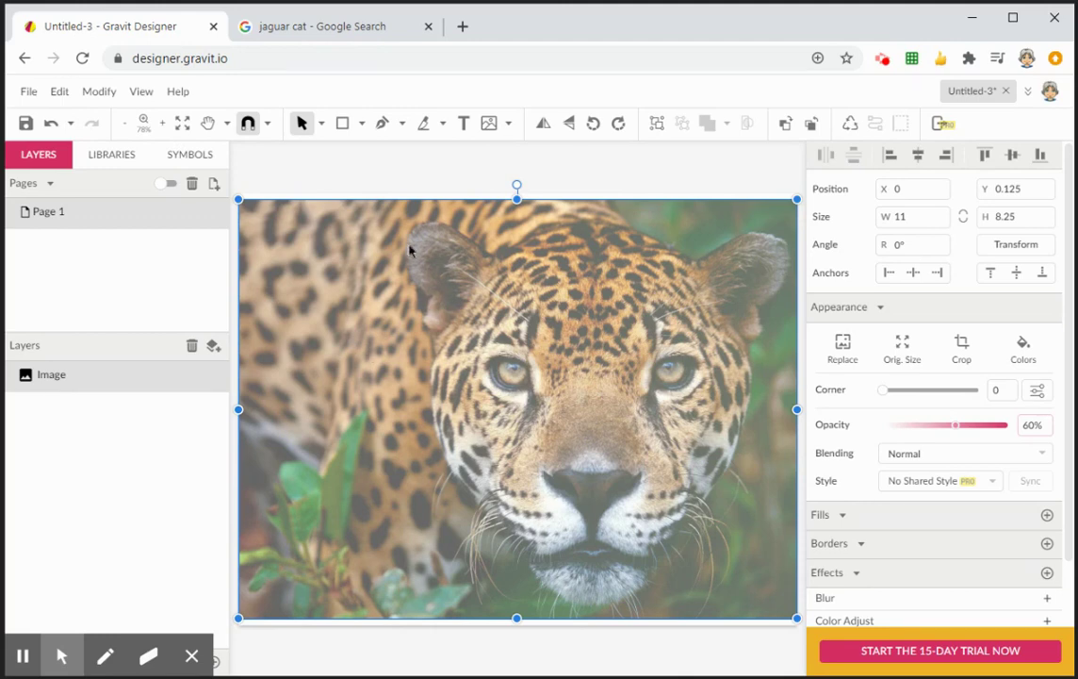
Deselect the jaguar image, activate the Pen tool, and remove its fill
left_click(385, 126)
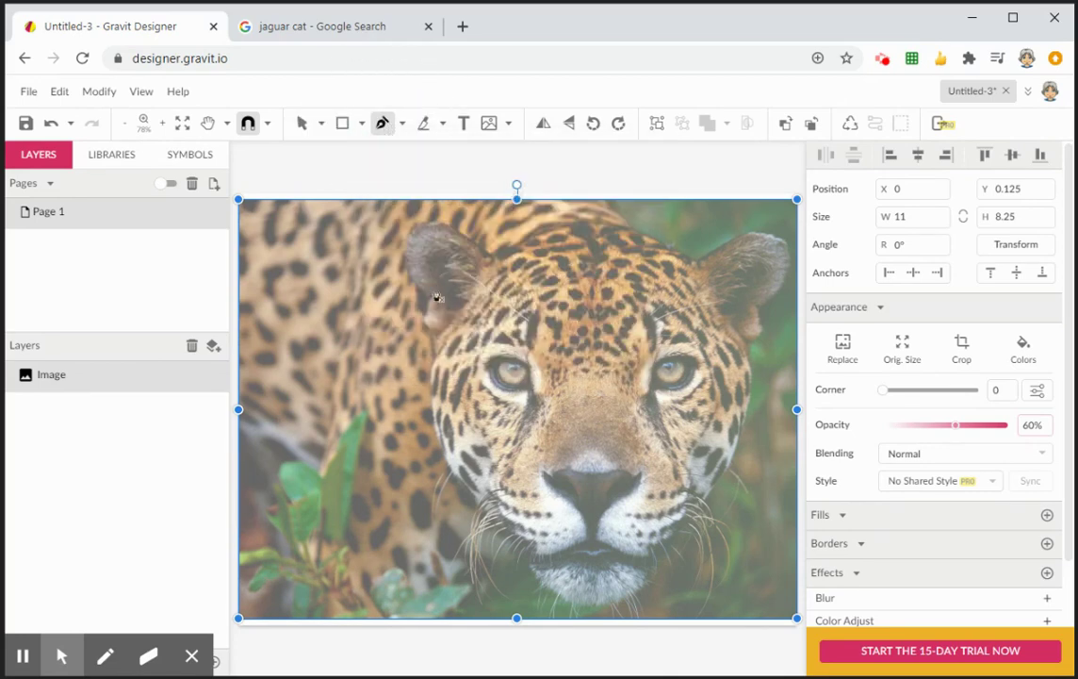
scroll(409, 155, "up", 2)
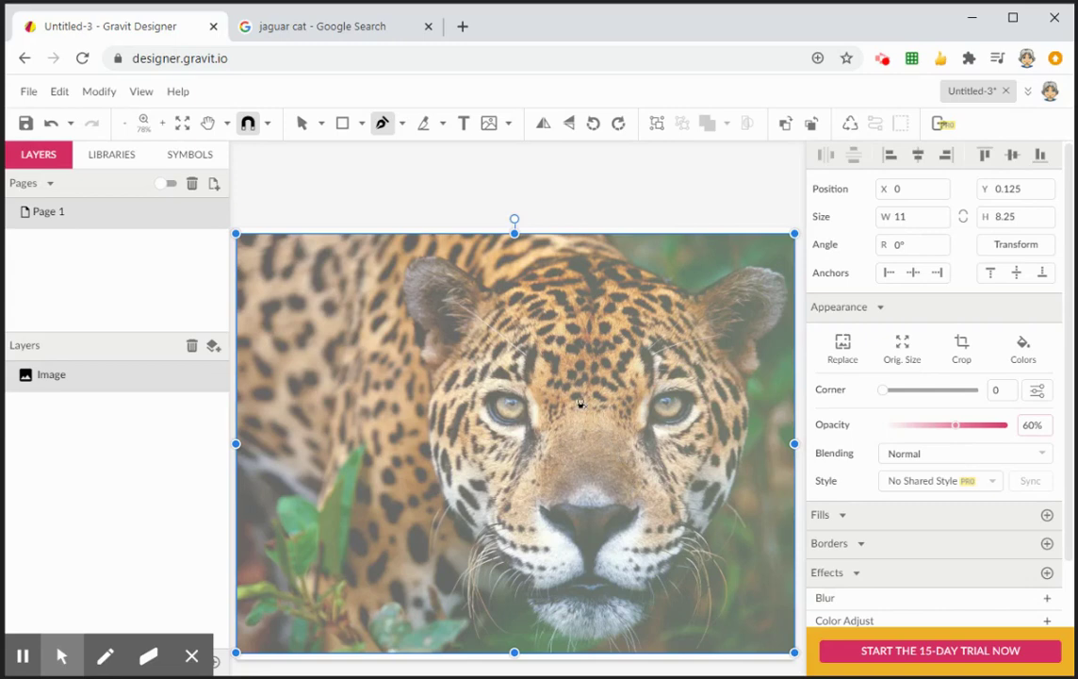
scroll(895, 452, "down", 1)
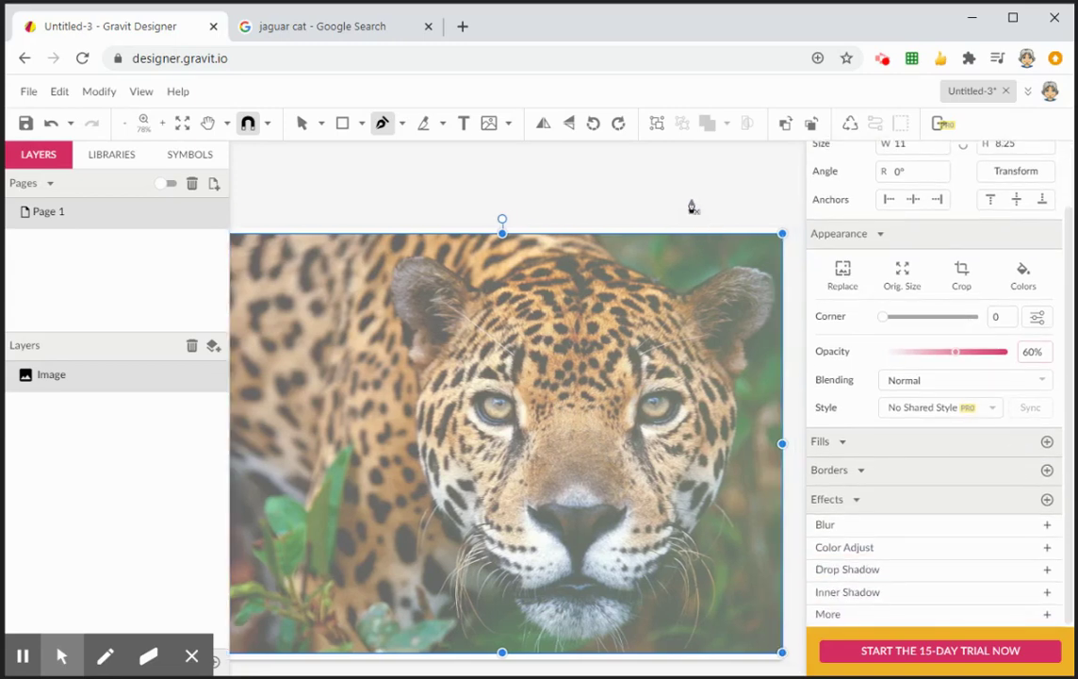
key("v")
left_click(692, 178)
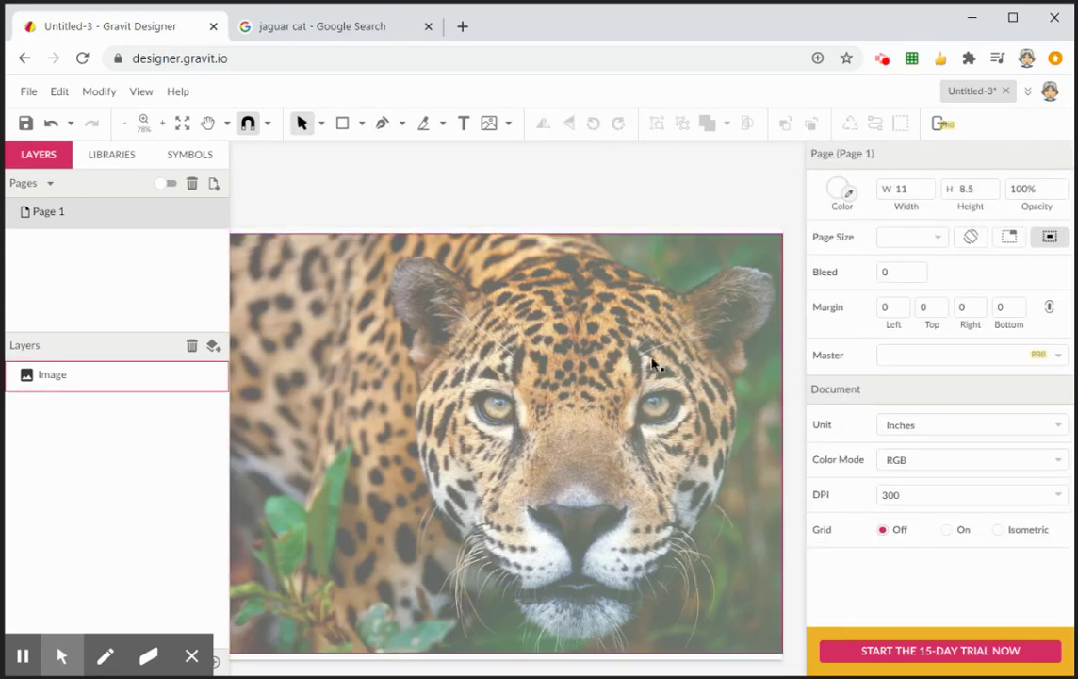
left_click(383, 124)
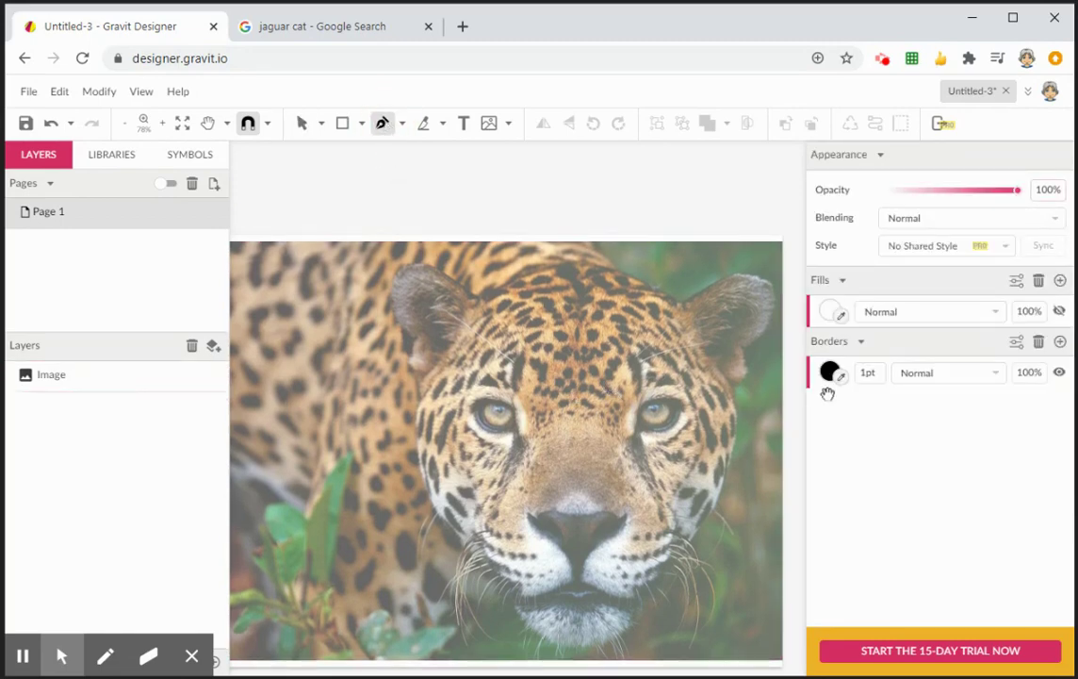
key("ctrl")
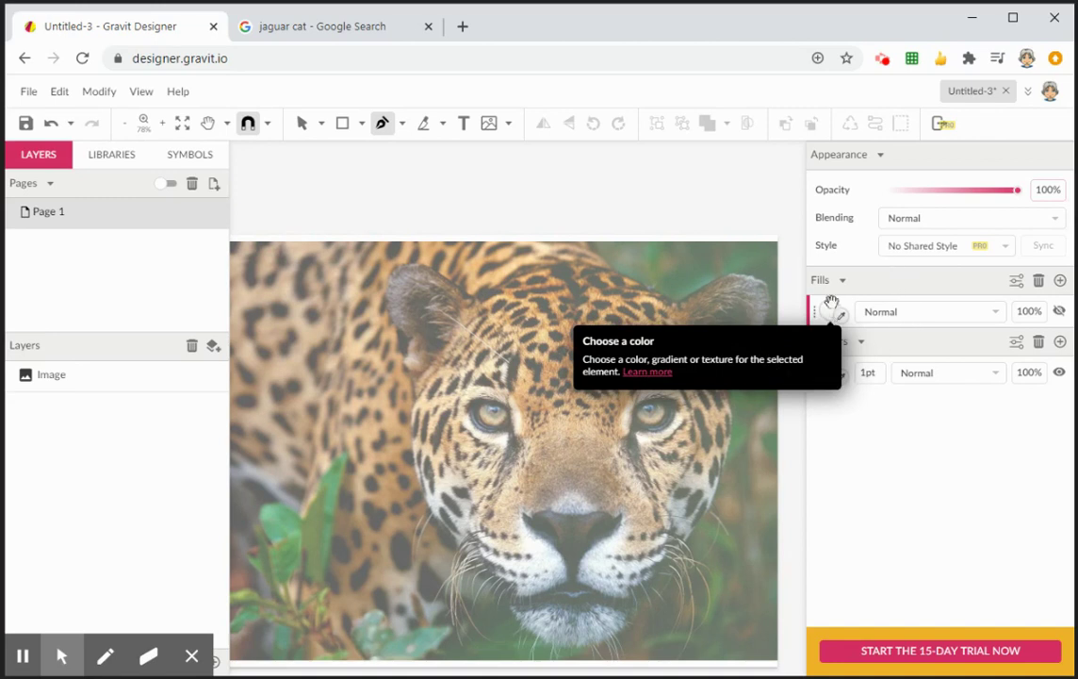
key("ctrl")
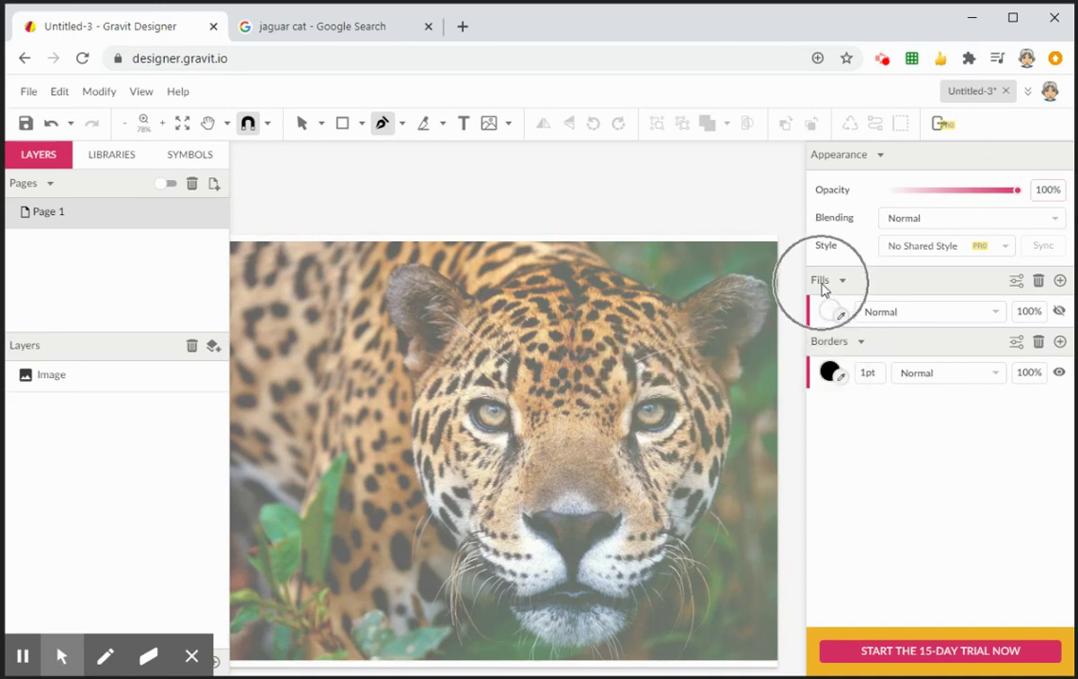
left_click(1039, 281)
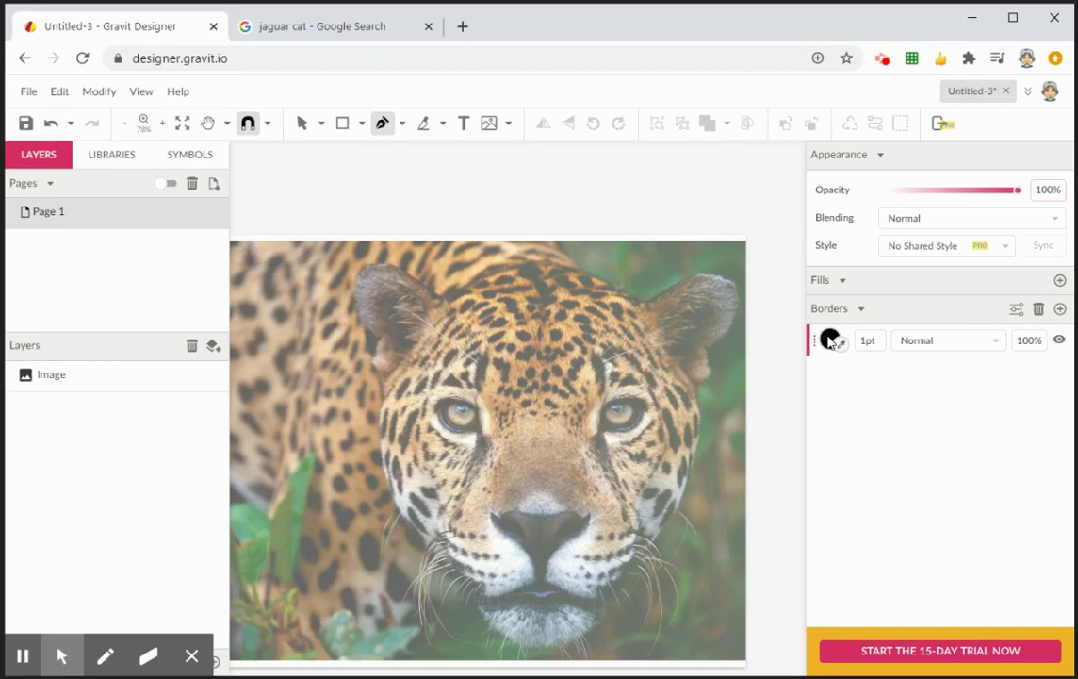
Set the Pen tool's border to magenta #FF00FF with a width of 3pt
left_click(829, 340)
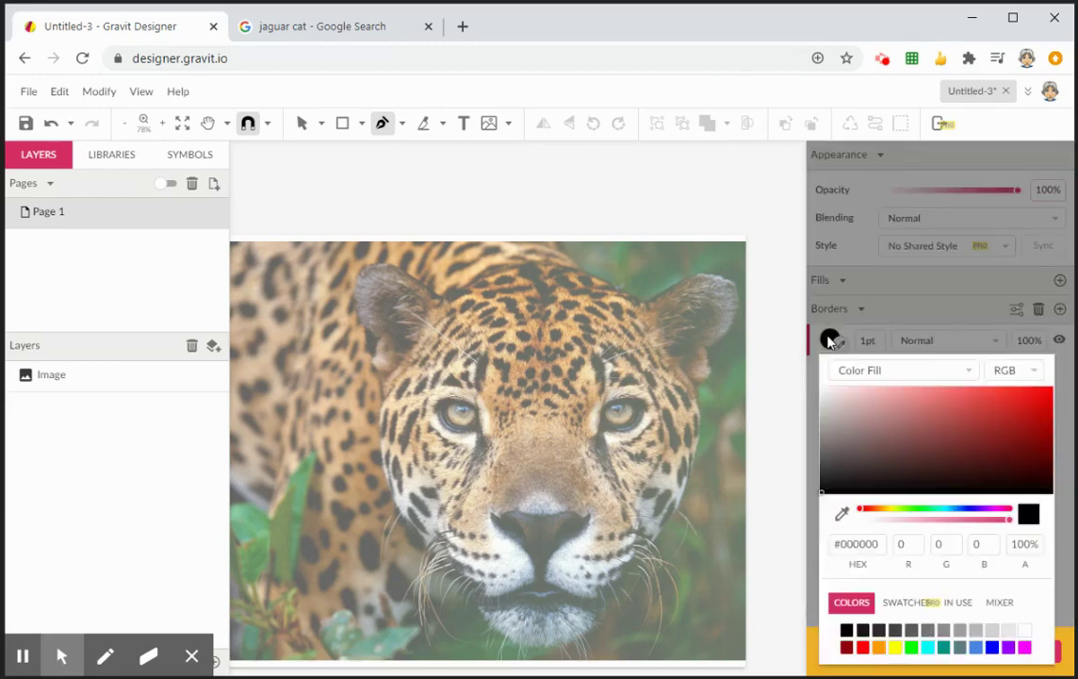
left_click(1024, 648)
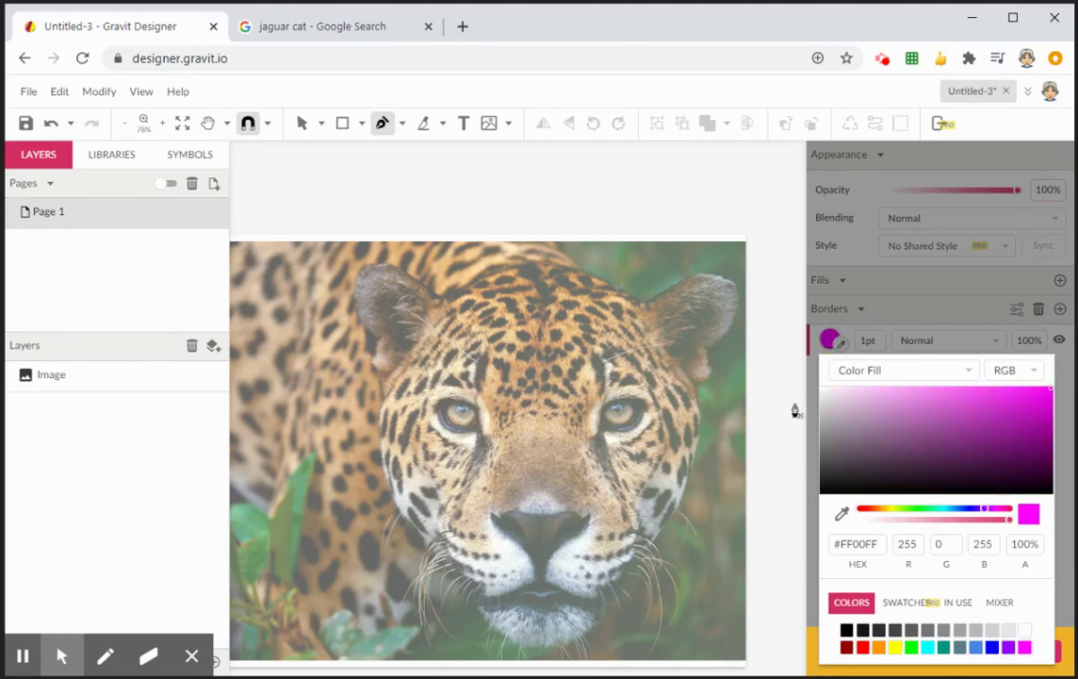
scroll(634, 414, "right", 1)
scroll(592, 418, "right", 1)
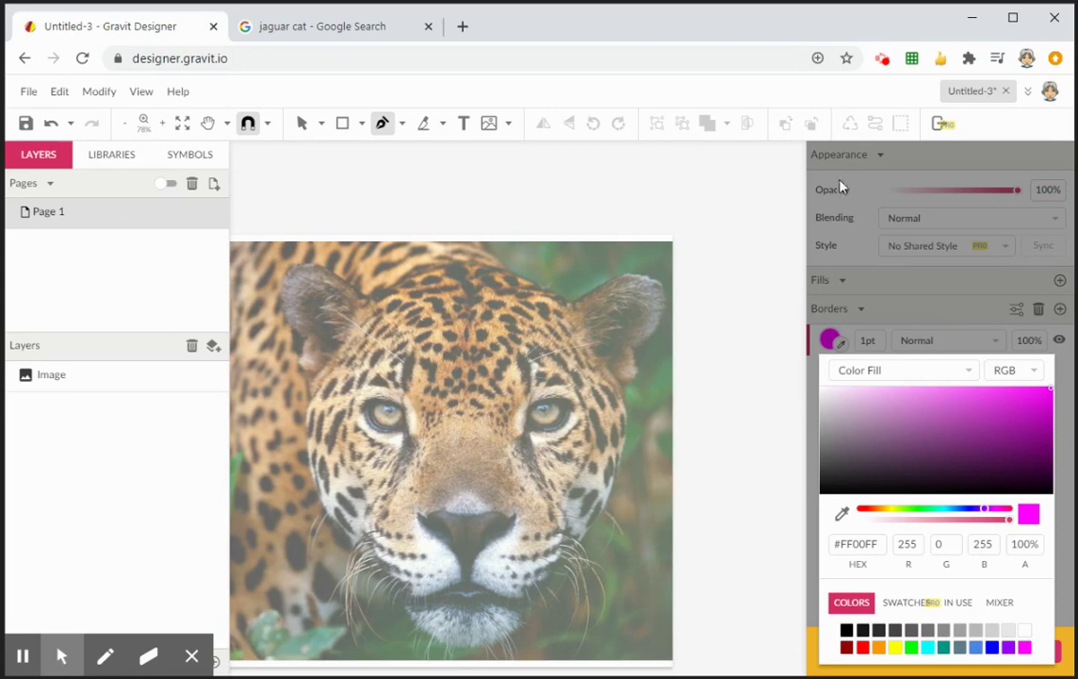
scroll(739, 279, "right", 1)
left_click(739, 272)
scroll(785, 410, "right", 1)
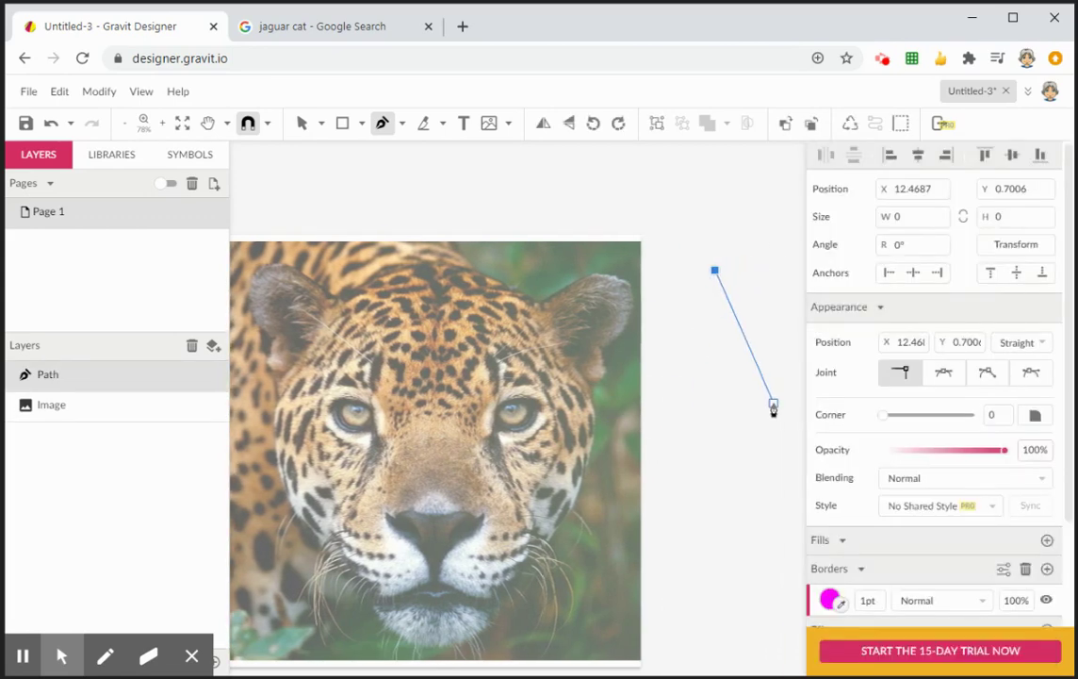
scroll(785, 409, "right", 1)
key("Escape")
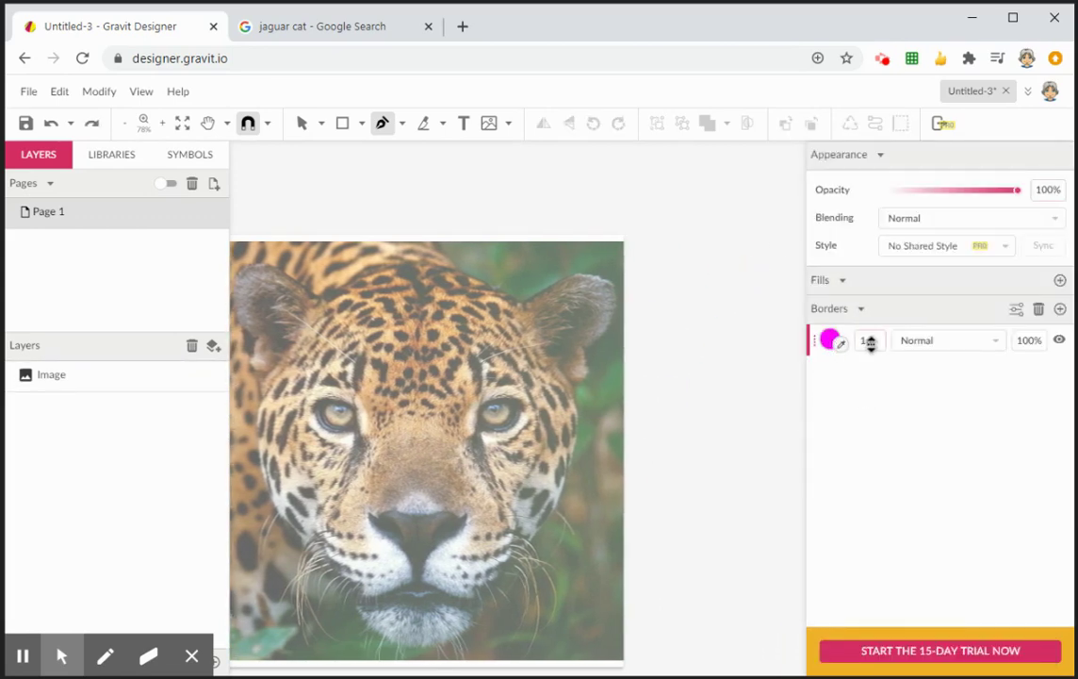
left_click(871, 341)
scroll(564, 440, "right", 1)
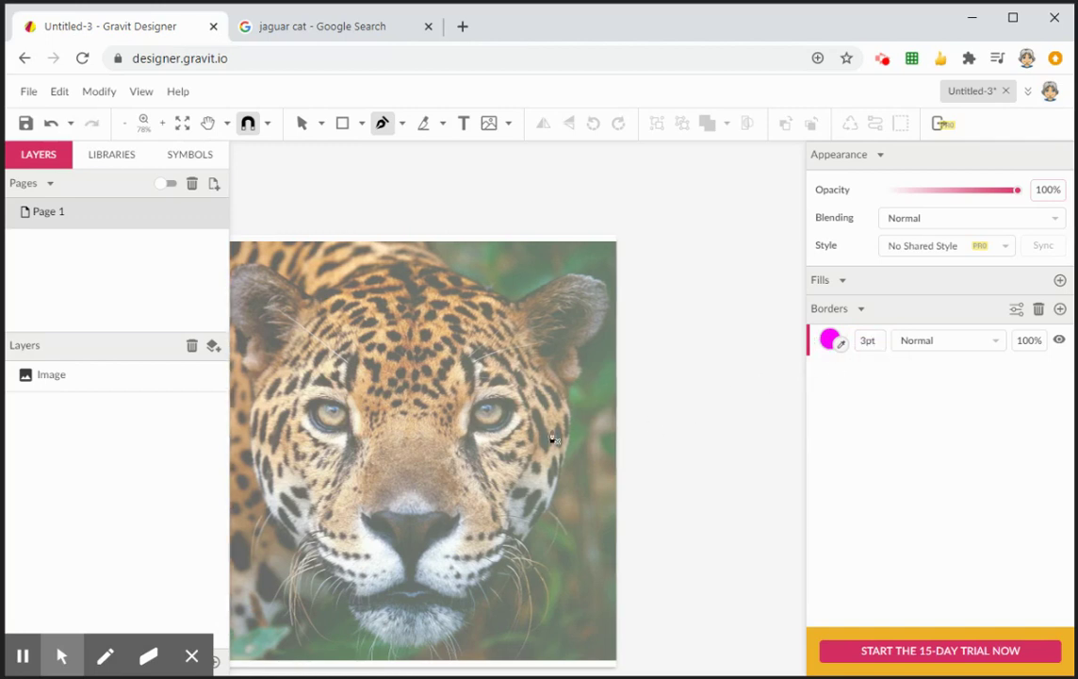
Trace the outer edge of the jaguar's ear nearest the page's right edge with a straight-segment pen path about 1.6 in wide
key("space")
left_click_drag(451, 439, 568, 434)
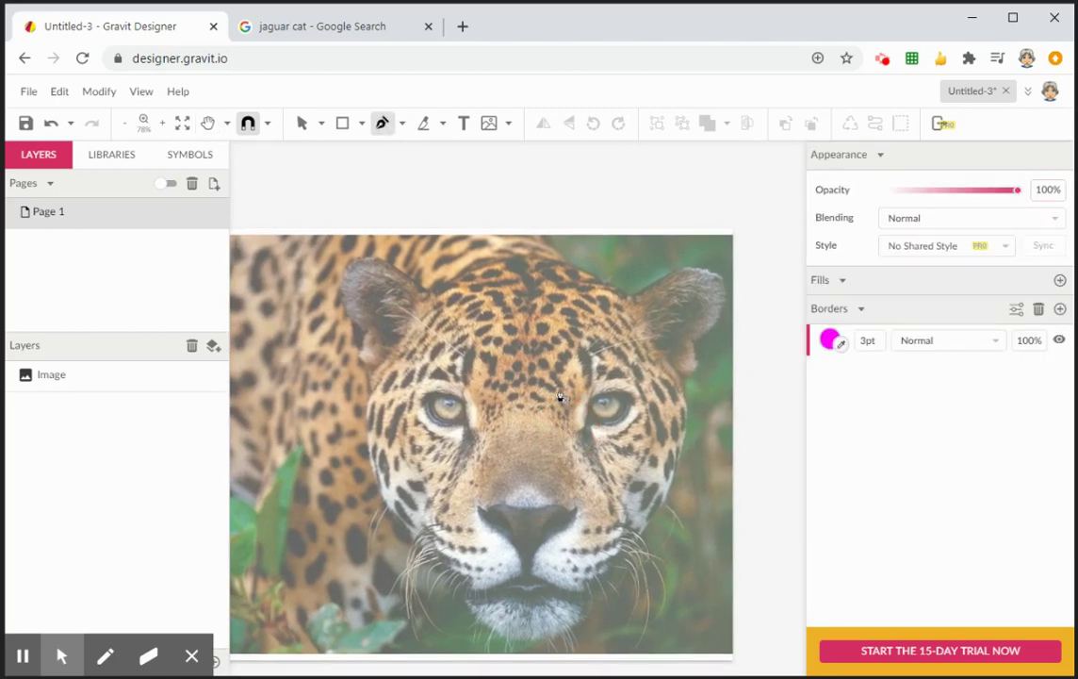
scroll(560, 397, "up", 2)
scroll(665, 363, "up", 2)
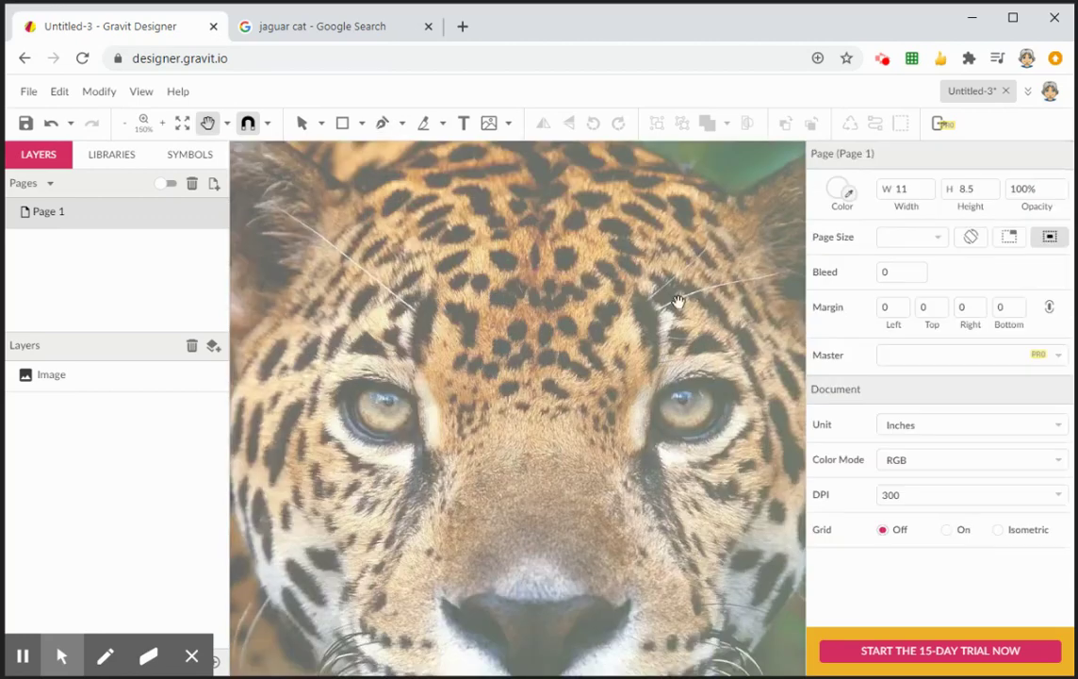
left_click_drag(676, 306, 402, 377)
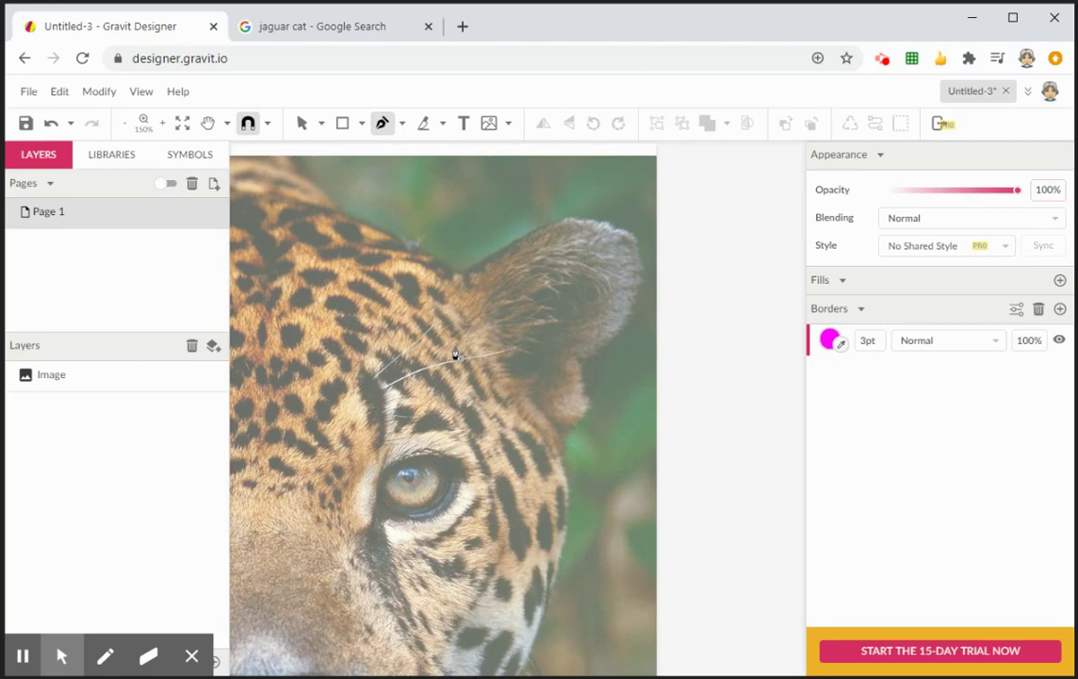
left_click(484, 254)
left_click(533, 233)
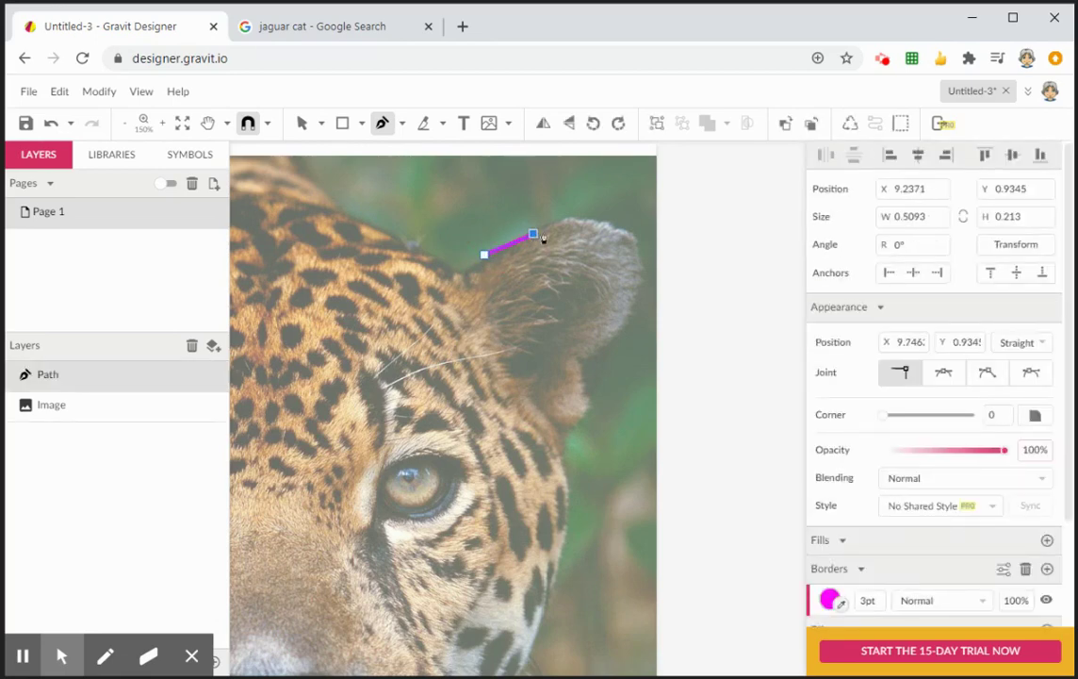
left_click(609, 223)
left_click(637, 273)
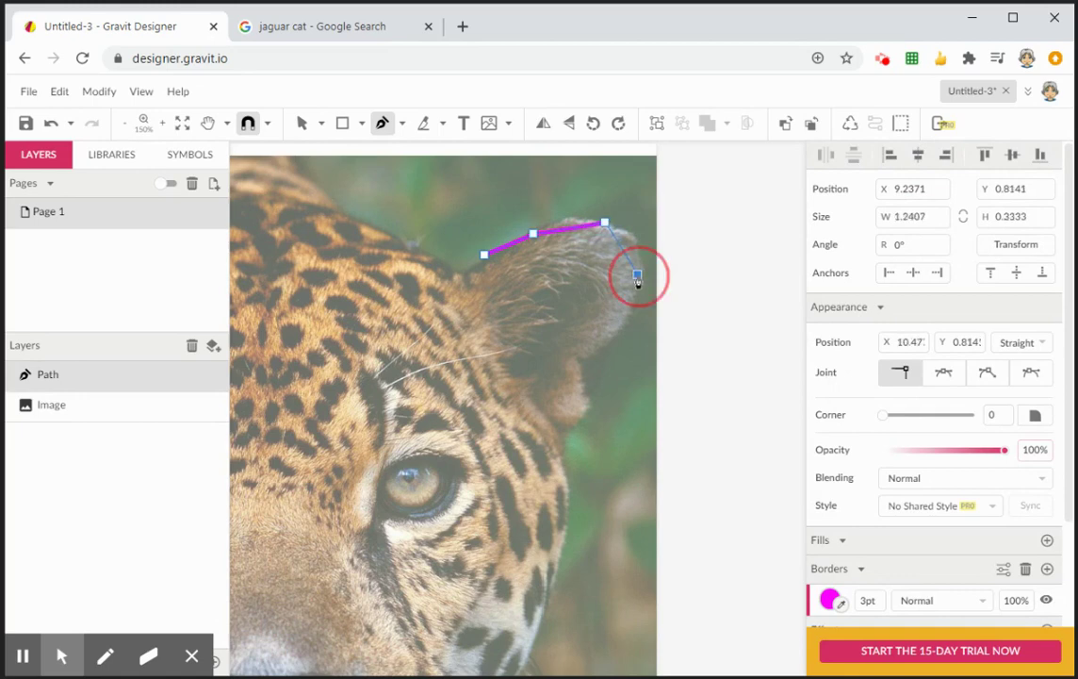
left_click(611, 336)
left_click(592, 401)
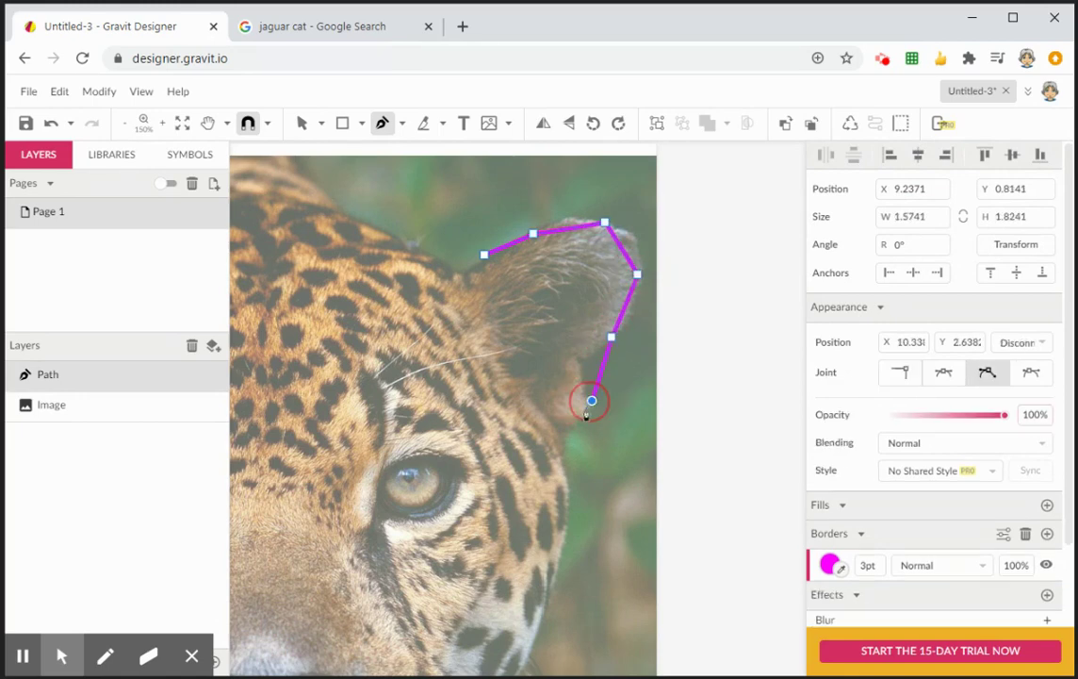
left_click(568, 429)
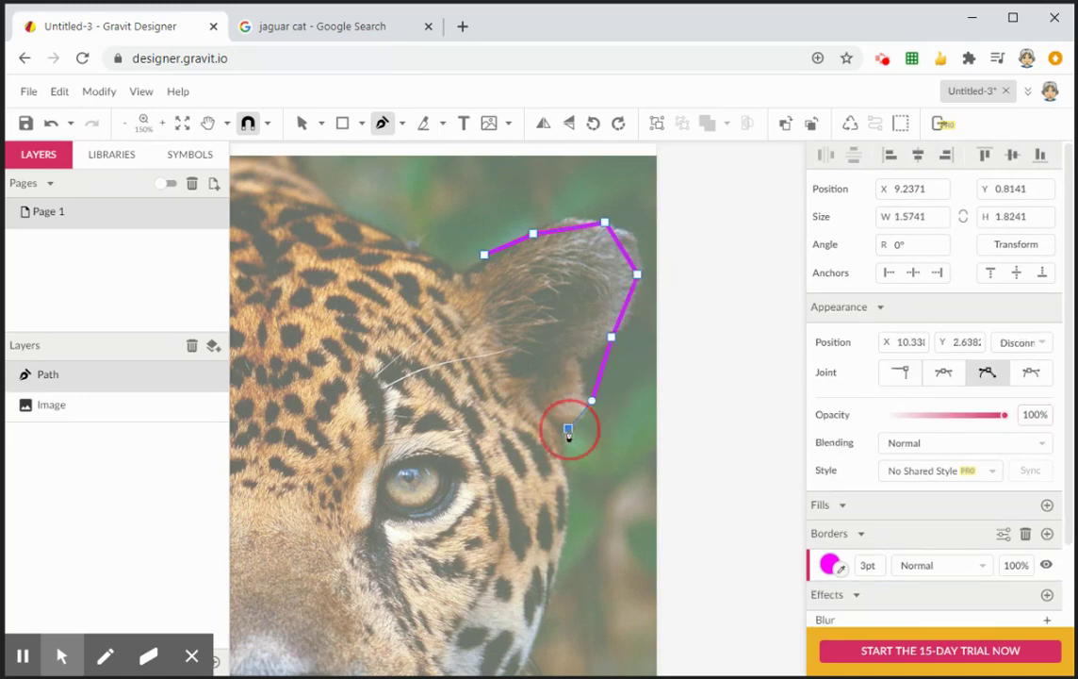
Continue the pen path from the ear down the cheek with straight segments to beside the chin, making it about 6.6 in tall
left_click(560, 566)
key("space")
left_click_drag(493, 588, 513, 292)
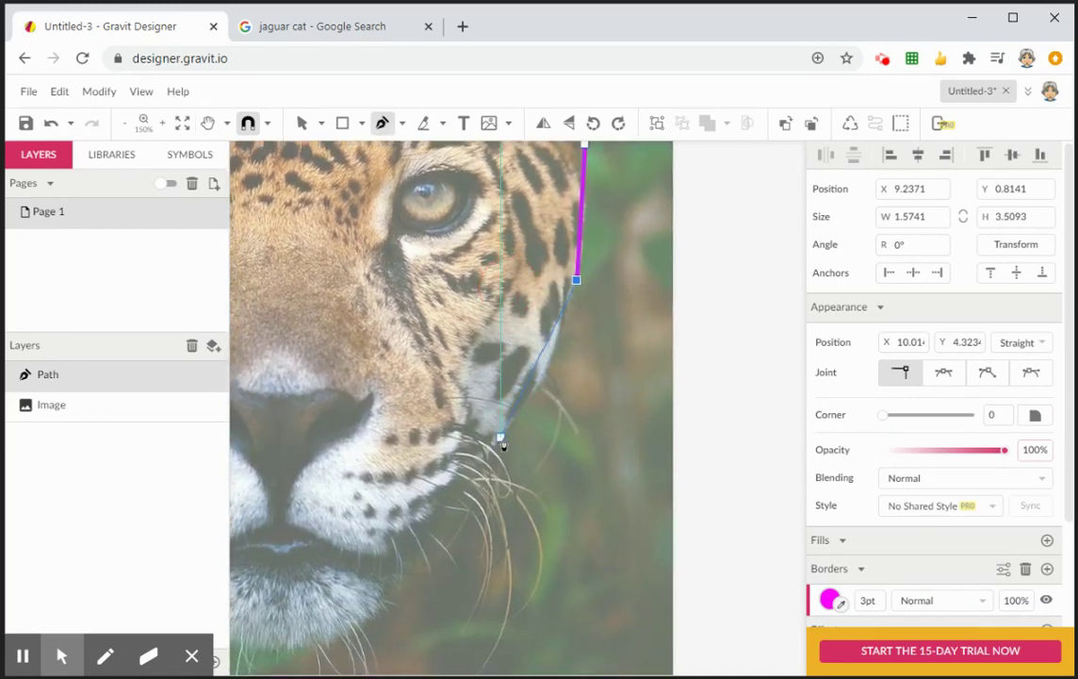
left_click(500, 437)
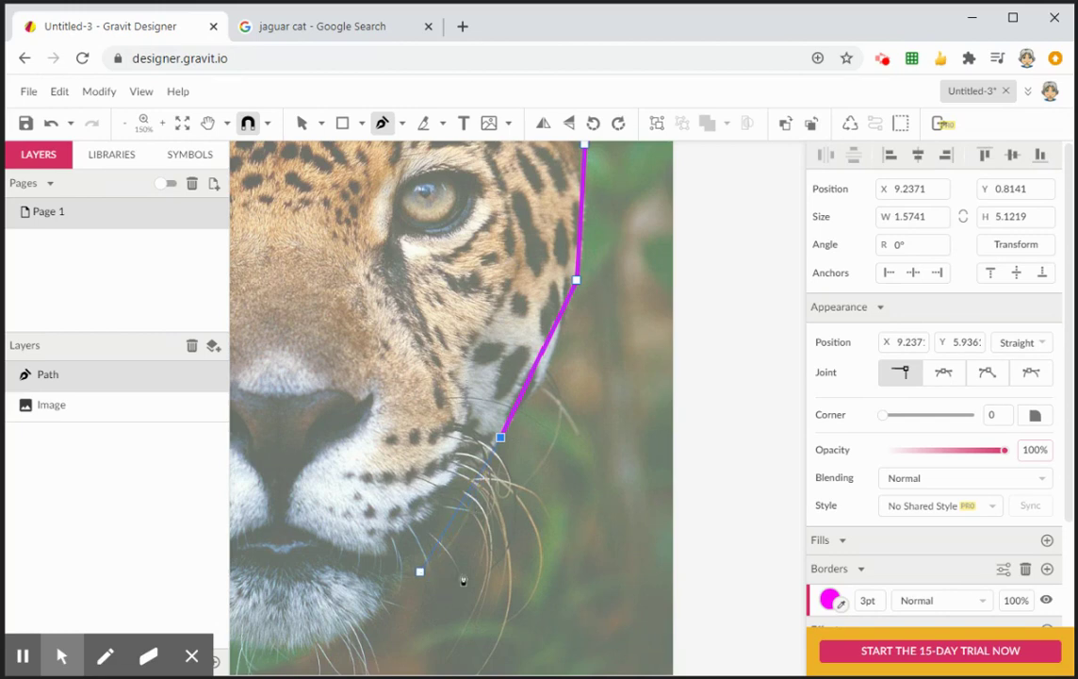
left_click(407, 583)
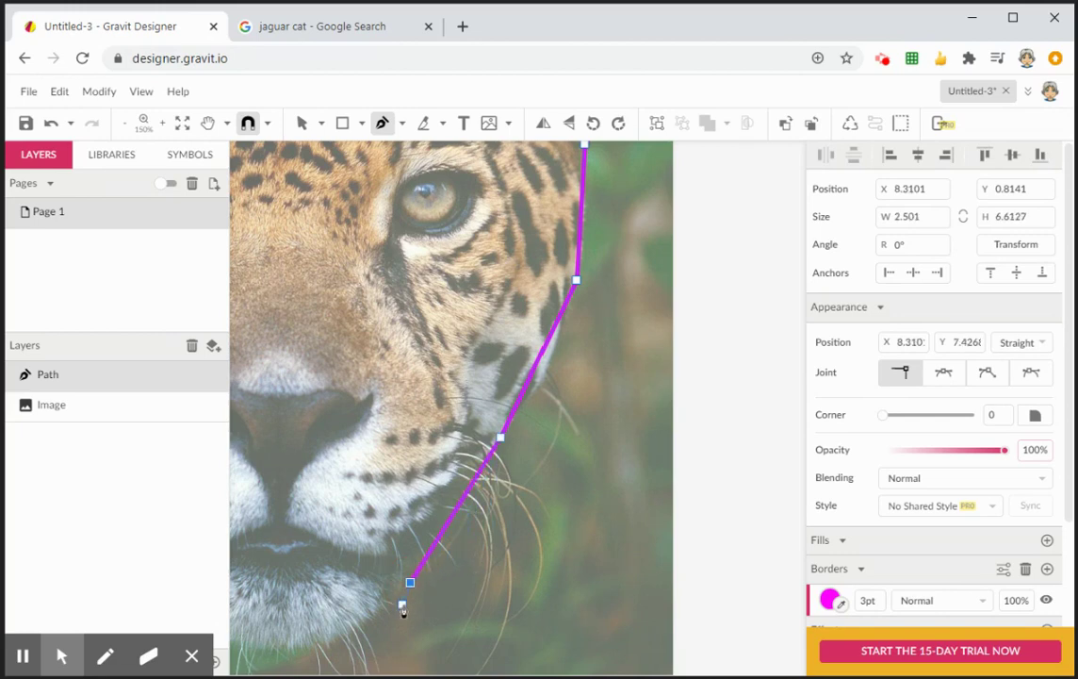
Trace around the chin and onto the opposite side of the muzzle with straight segments, widening the path to about 5.6 in
key("space")
left_click_drag(405, 593, 615, 520)
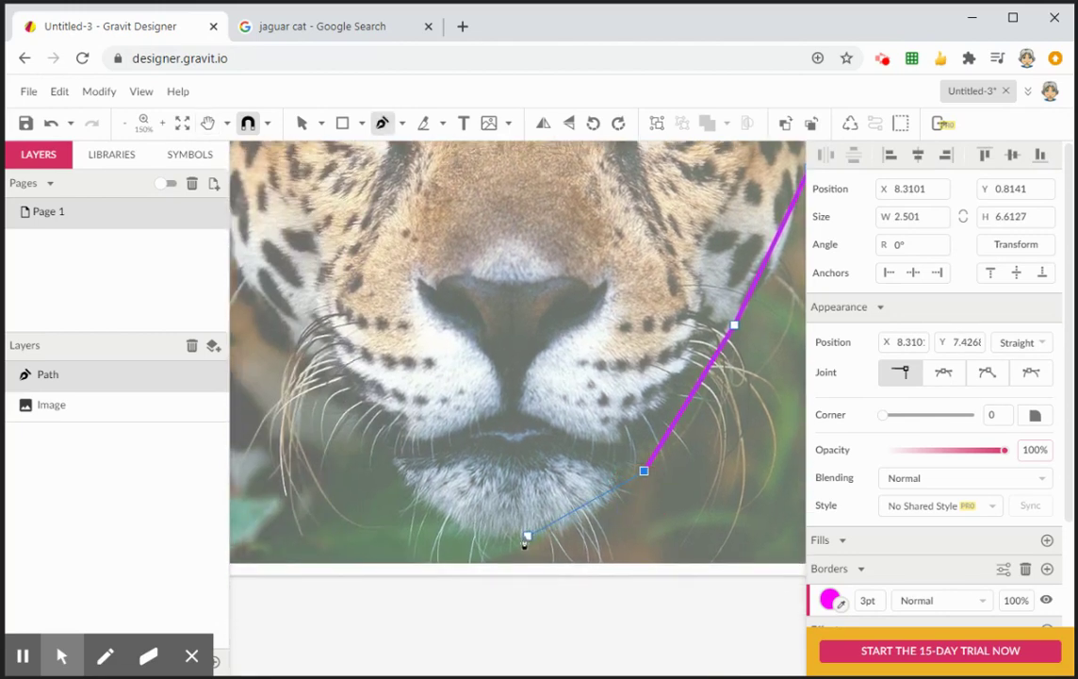
left_click(522, 535)
left_click(409, 488)
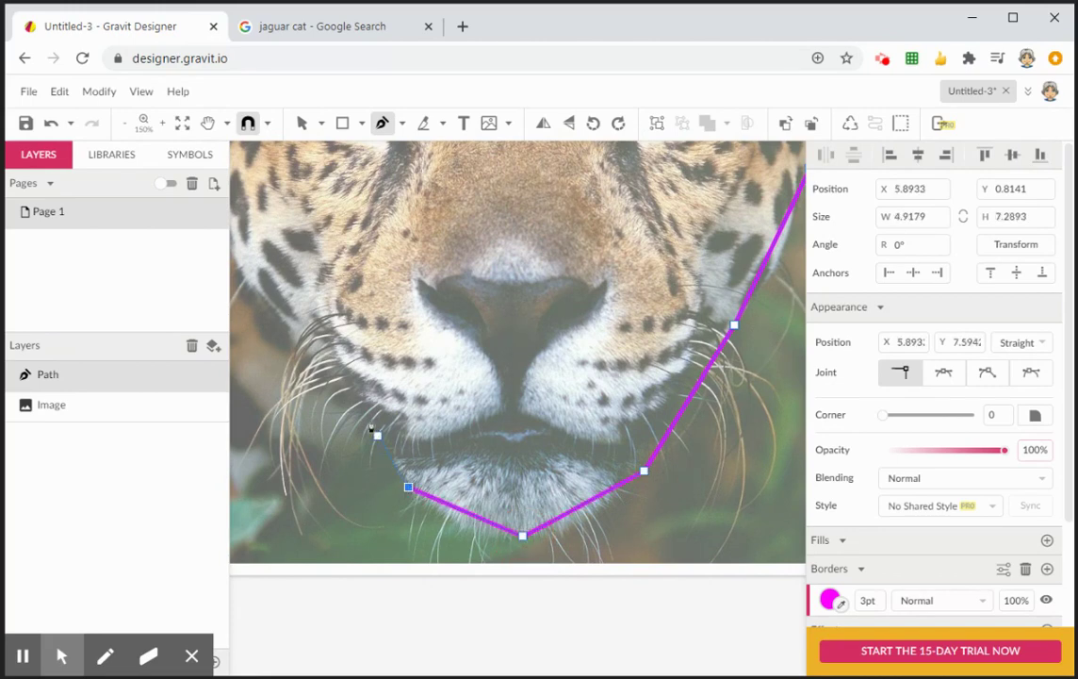
left_click(347, 403)
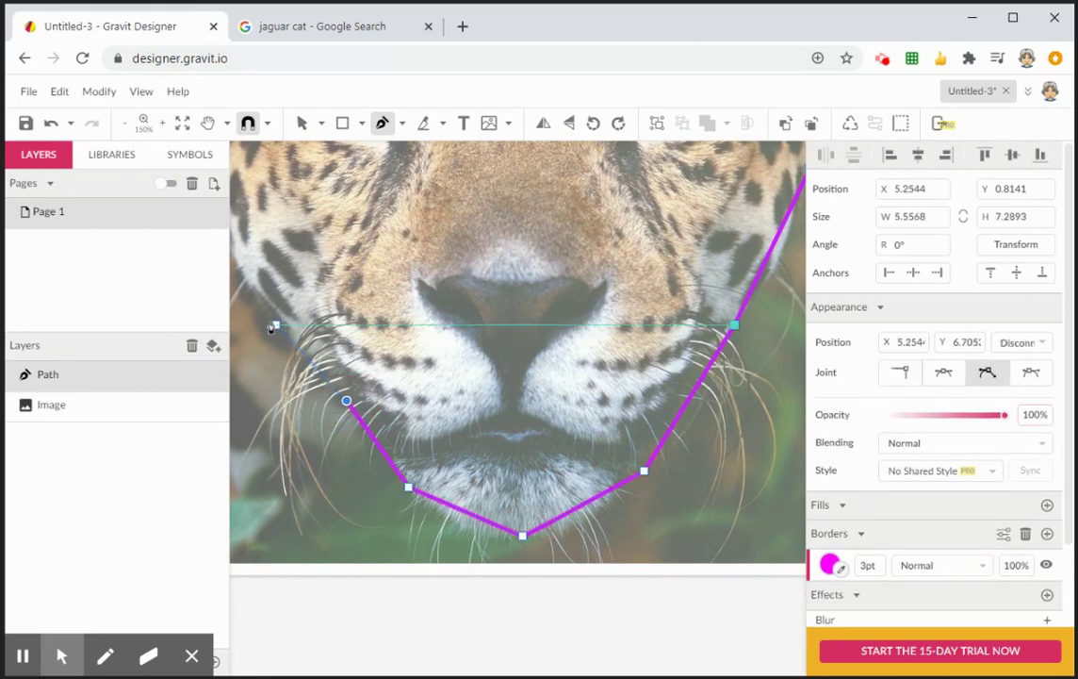
Extend the path up the opposite cheek to below eye level, making it about 7 in wide
scroll(272, 319, "left", 1)
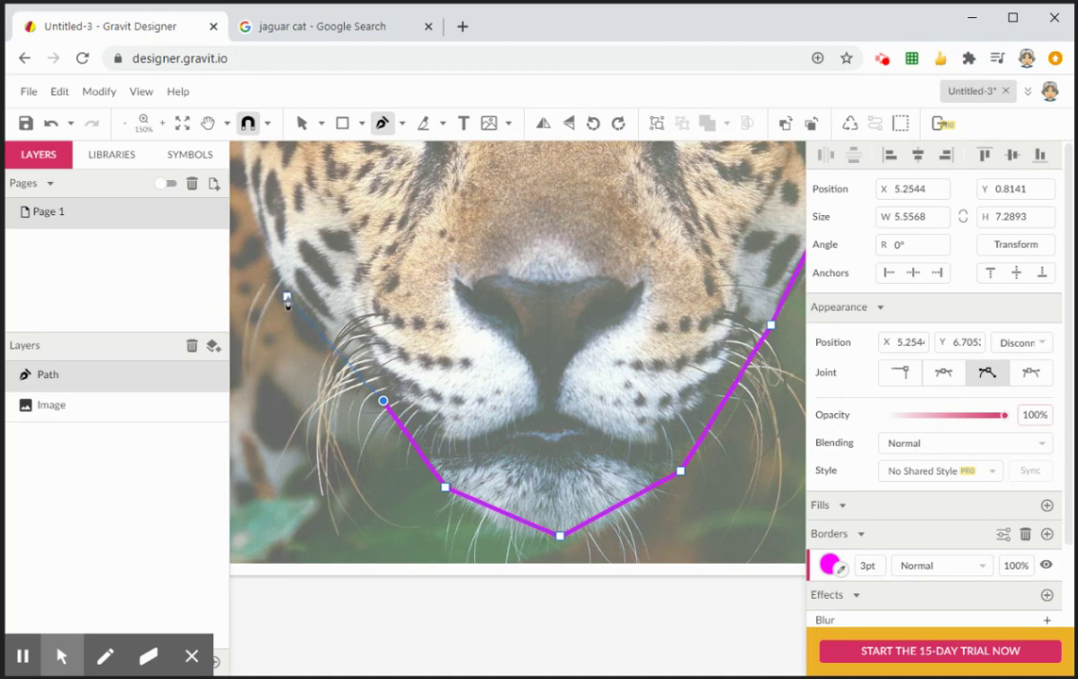
left_click(287, 296)
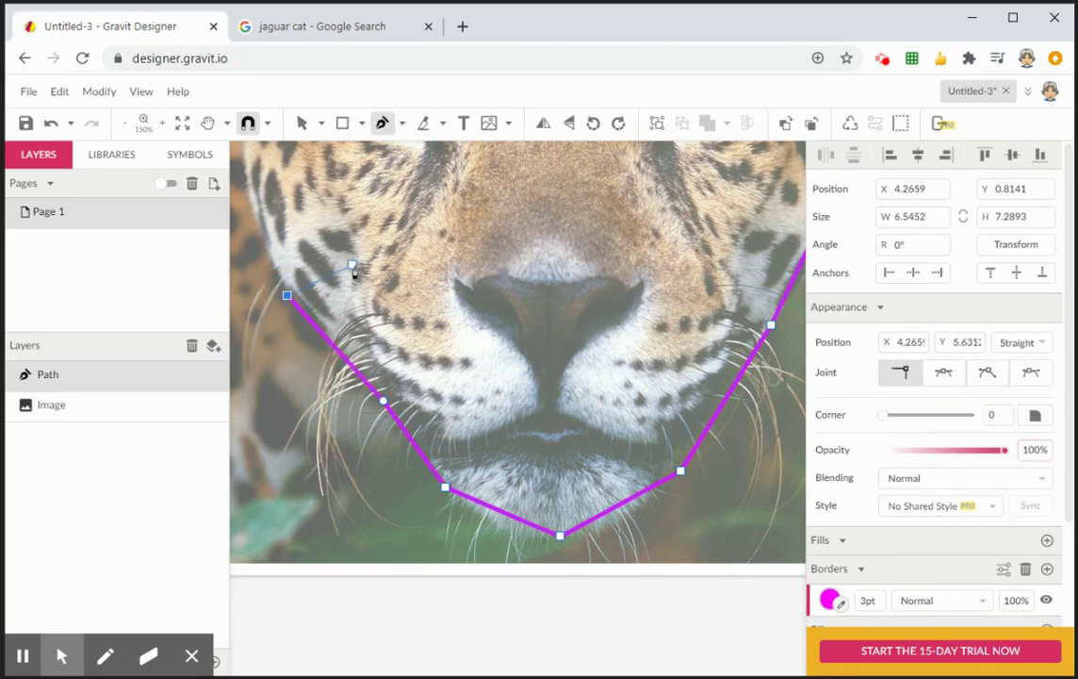
left_click_drag(354, 273, 547, 470)
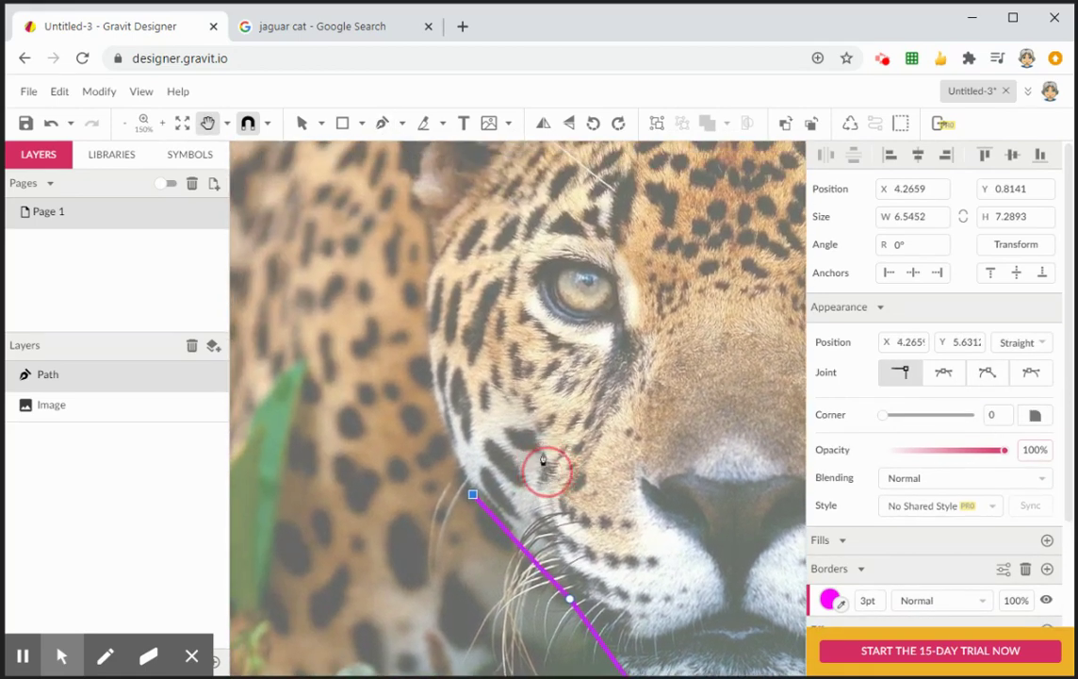
left_click(429, 306)
Trace the remaining ear with straight segments, from its base beside the eye around the tip to its inner edge
key("space")
left_click_drag(474, 265, 483, 471)
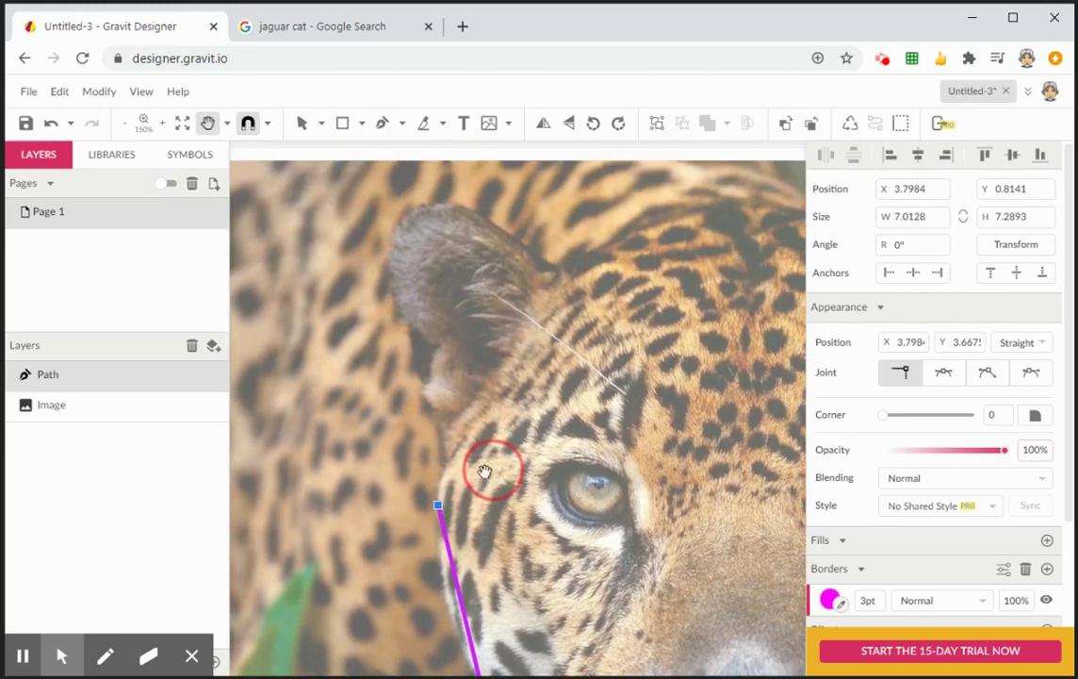
left_click(443, 461)
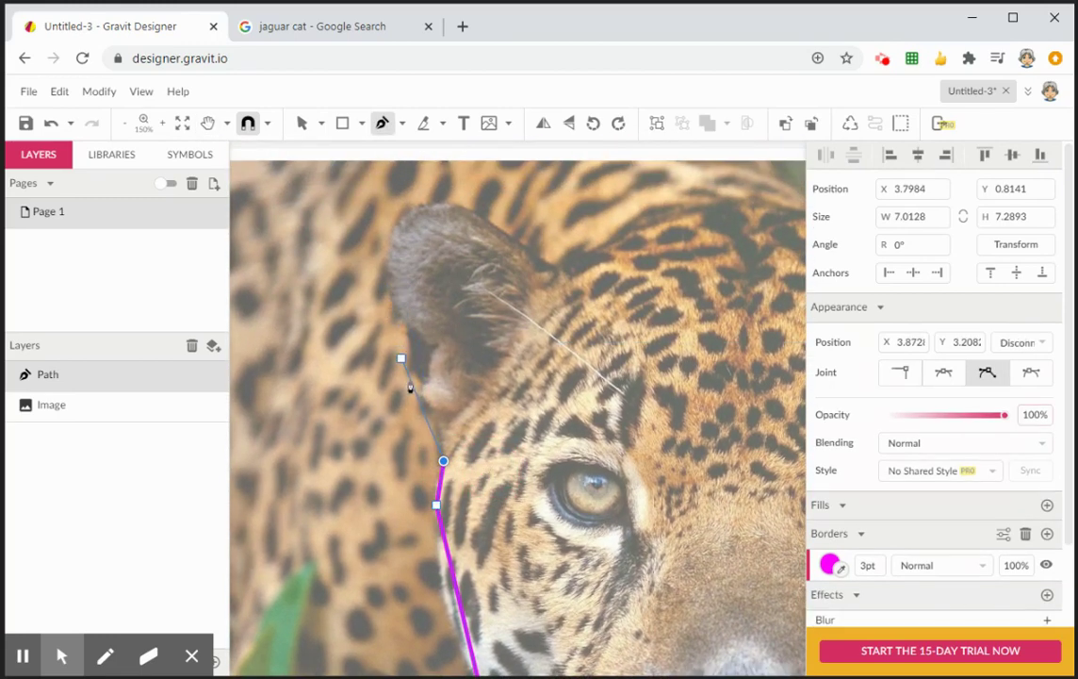
left_click(418, 393)
left_click(392, 274)
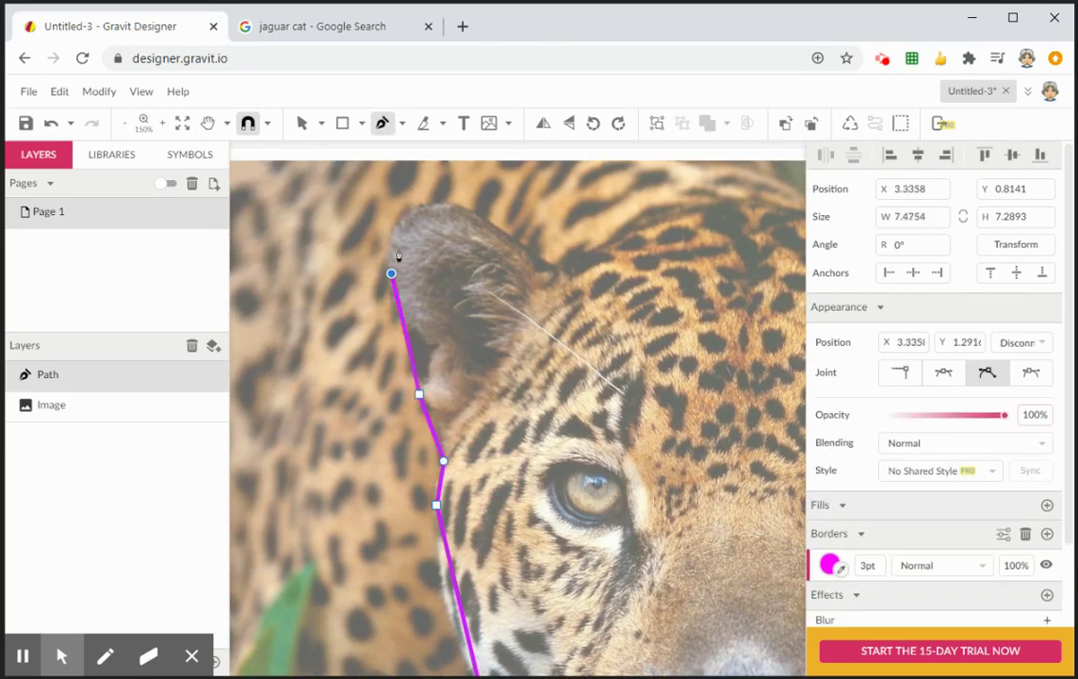
left_click(465, 207)
left_click(530, 260)
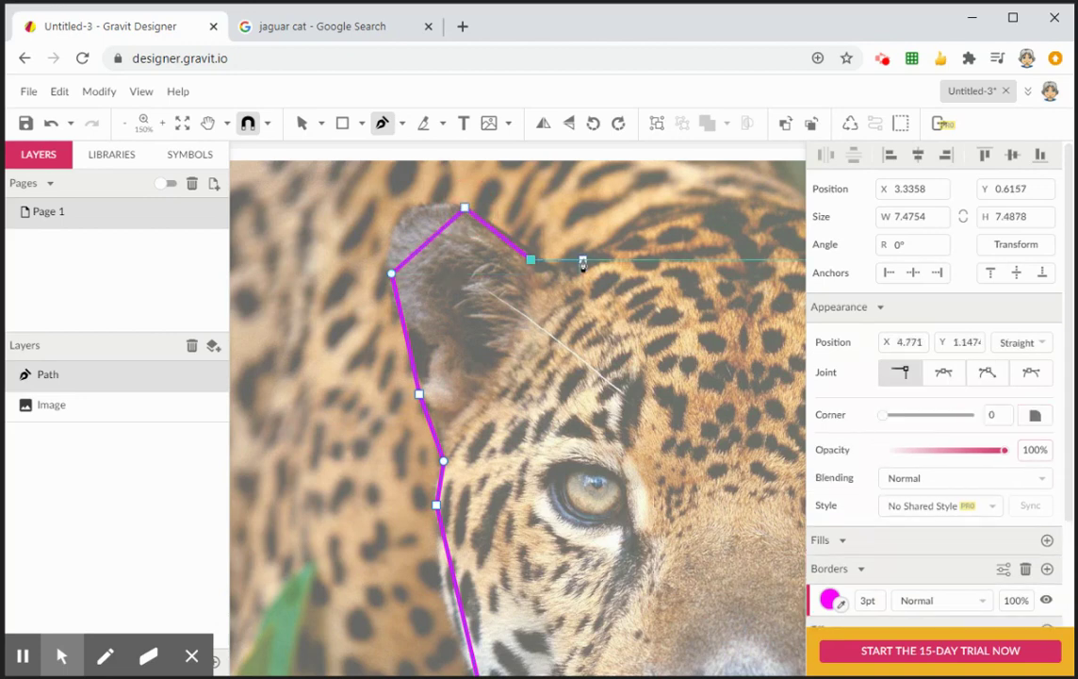
Trace across the top of the head and close the path at its starting point, about 7.5 in wide and 7.6 in tall
left_click(583, 259)
key("space")
left_click_drag(691, 272, 347, 370)
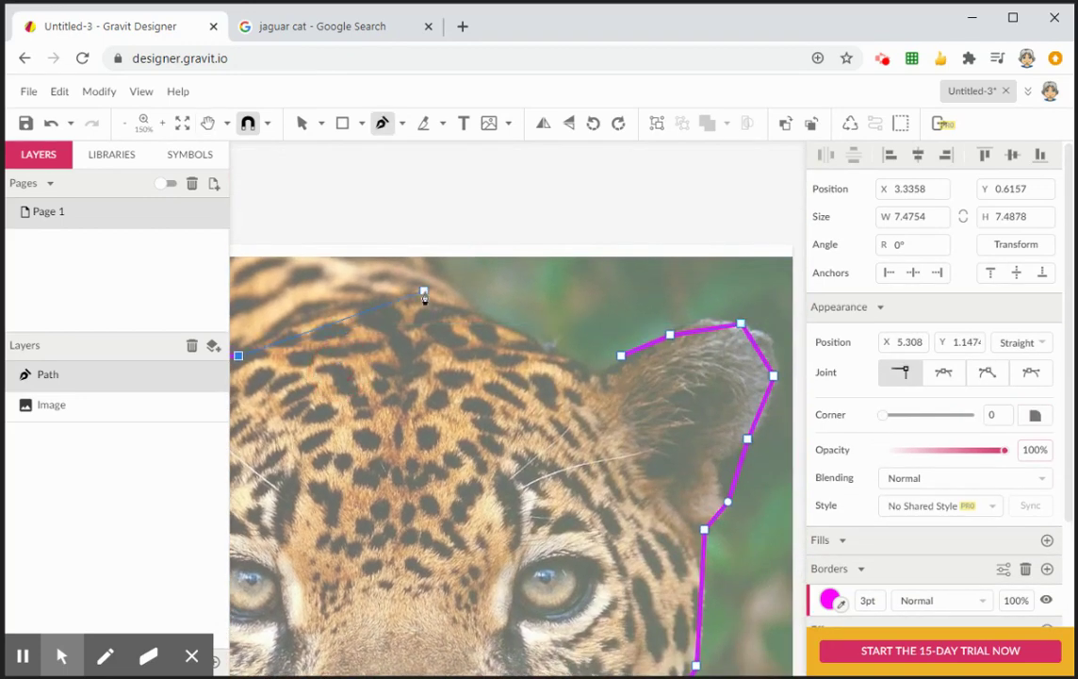
left_click(424, 293)
left_click(564, 355)
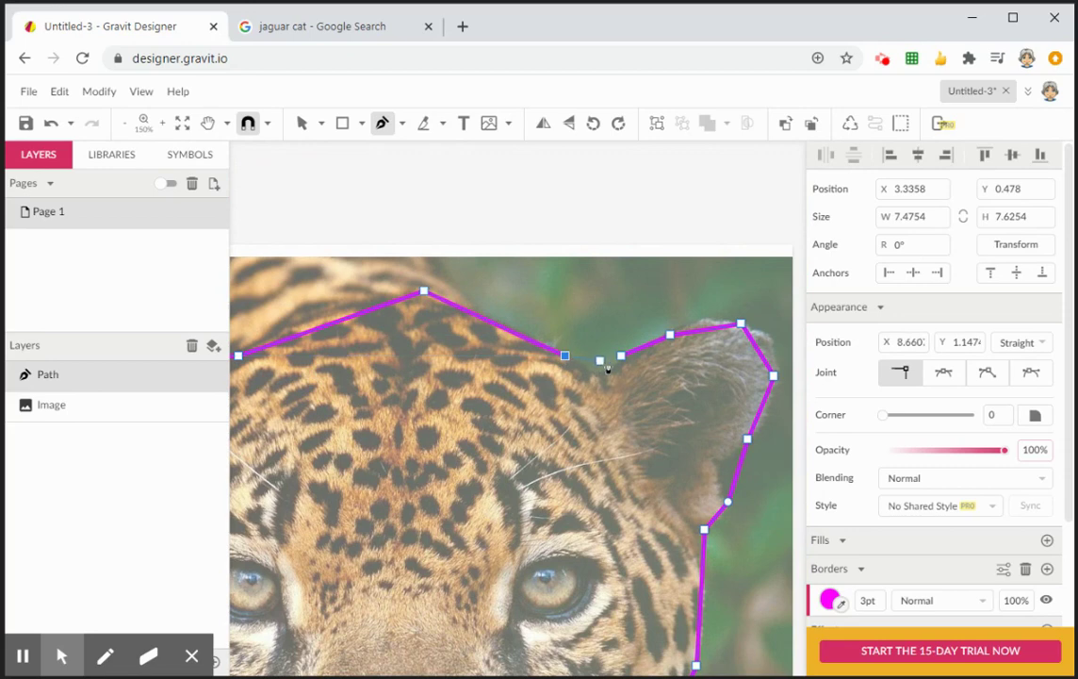
left_click(620, 356)
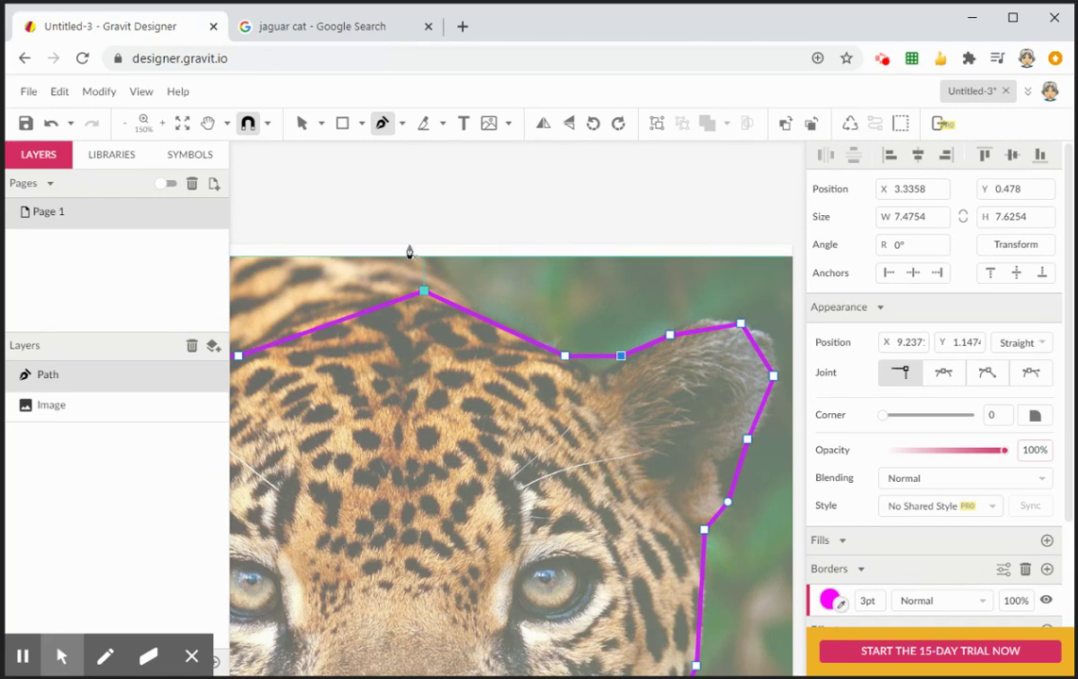
With the Subselect tool, bend the segments around the tip of the ear nearest the page's right edge into curves matching the photo
scroll(409, 250, "up", 1)
left_click(321, 123)
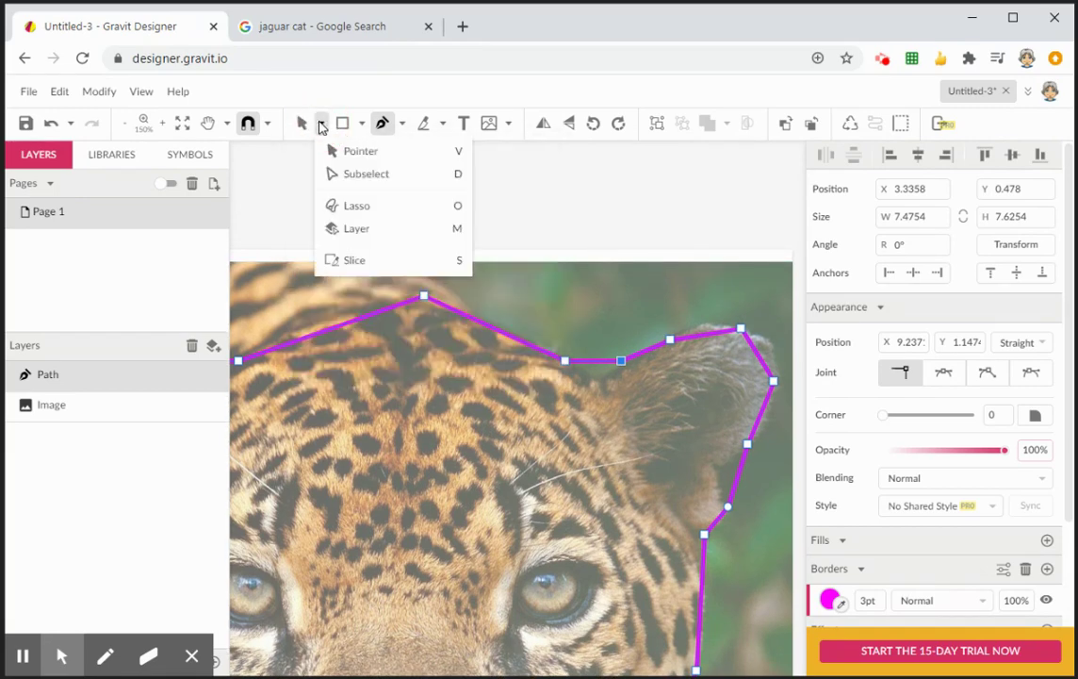
left_click(447, 174)
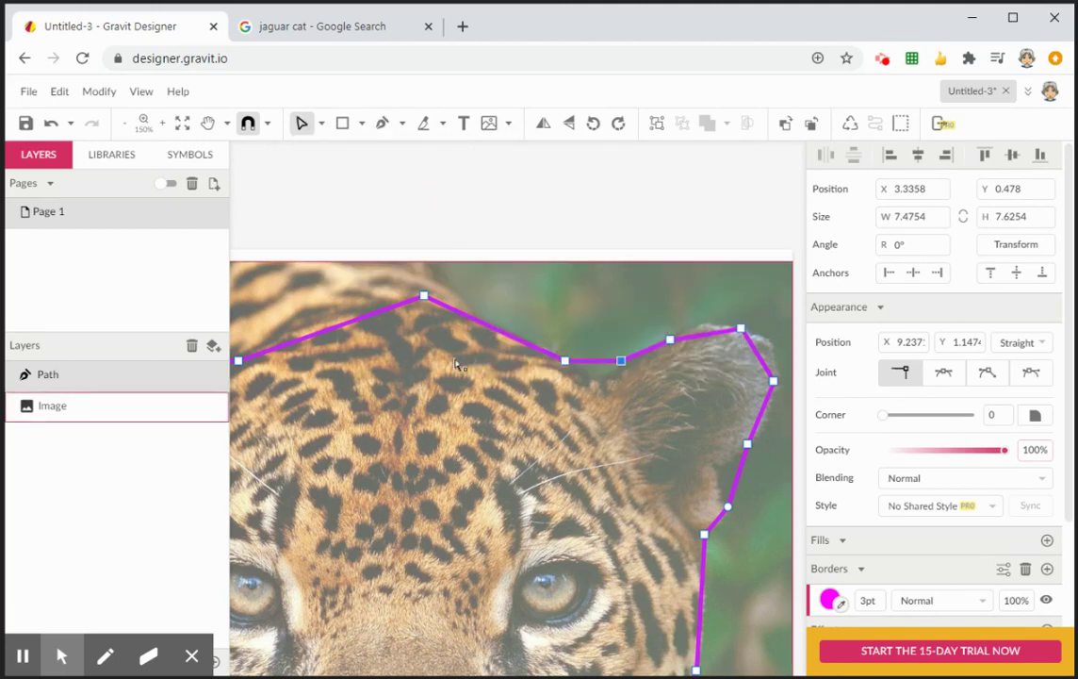
left_click_drag(426, 441, 318, 421)
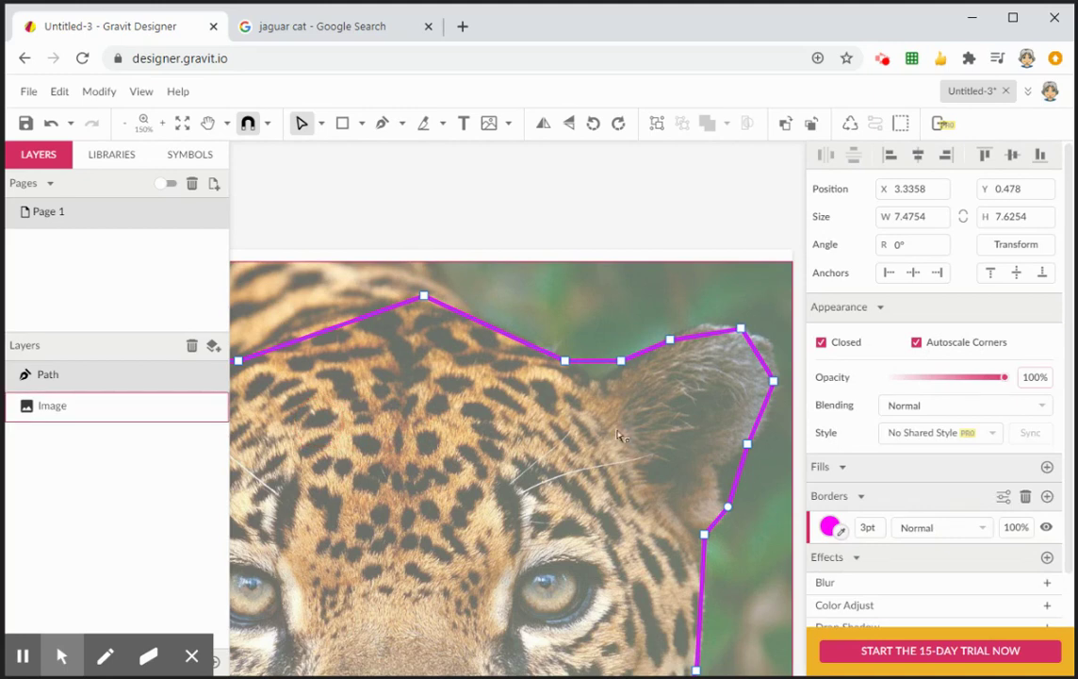
key("space")
left_click_drag(674, 432, 535, 411)
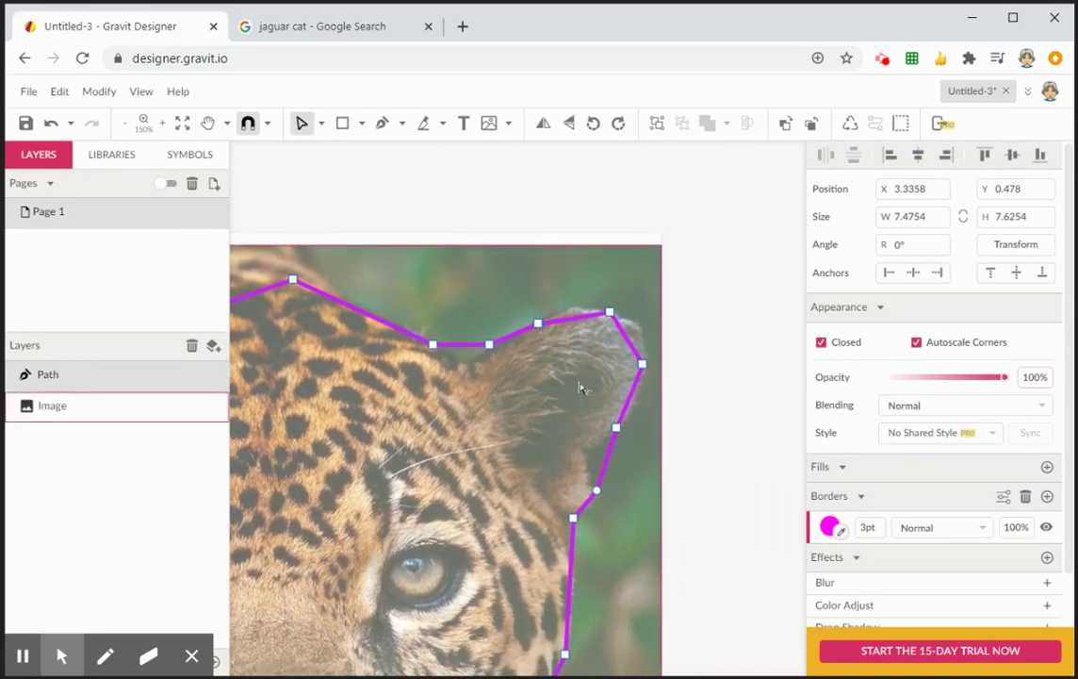
left_click_drag(630, 345, 640, 335)
left_click_drag(634, 397, 637, 402)
left_click_drag(582, 318, 577, 299)
Bend the two cheek segments below that ear outward so they follow the edge of the face
left_click_drag(495, 460, 508, 356)
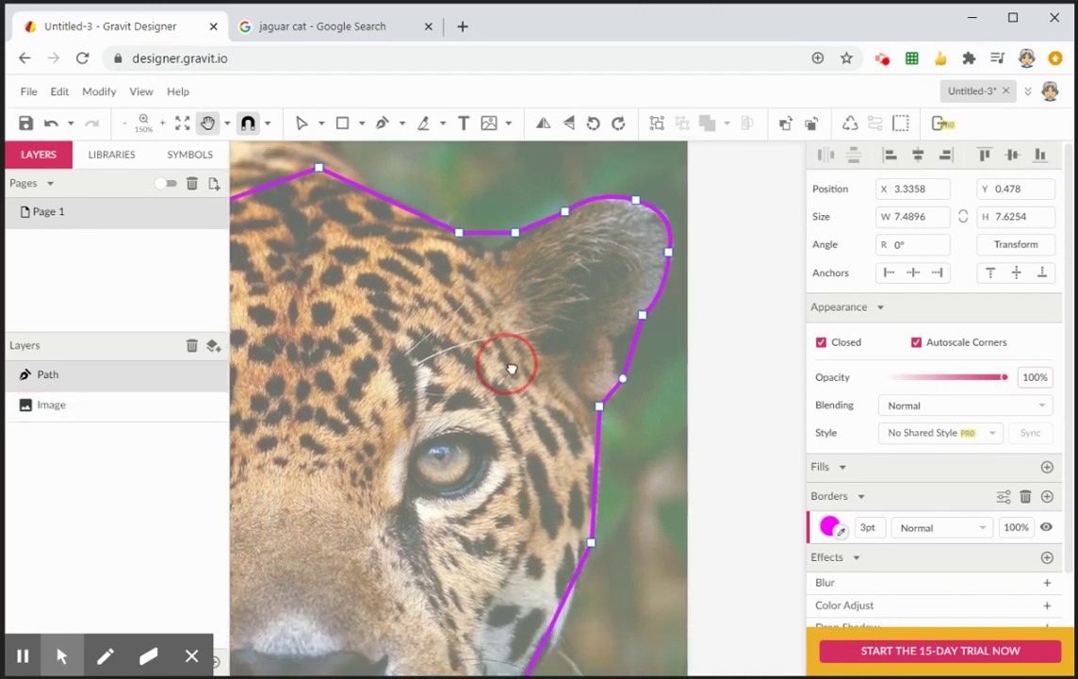
left_click(608, 496)
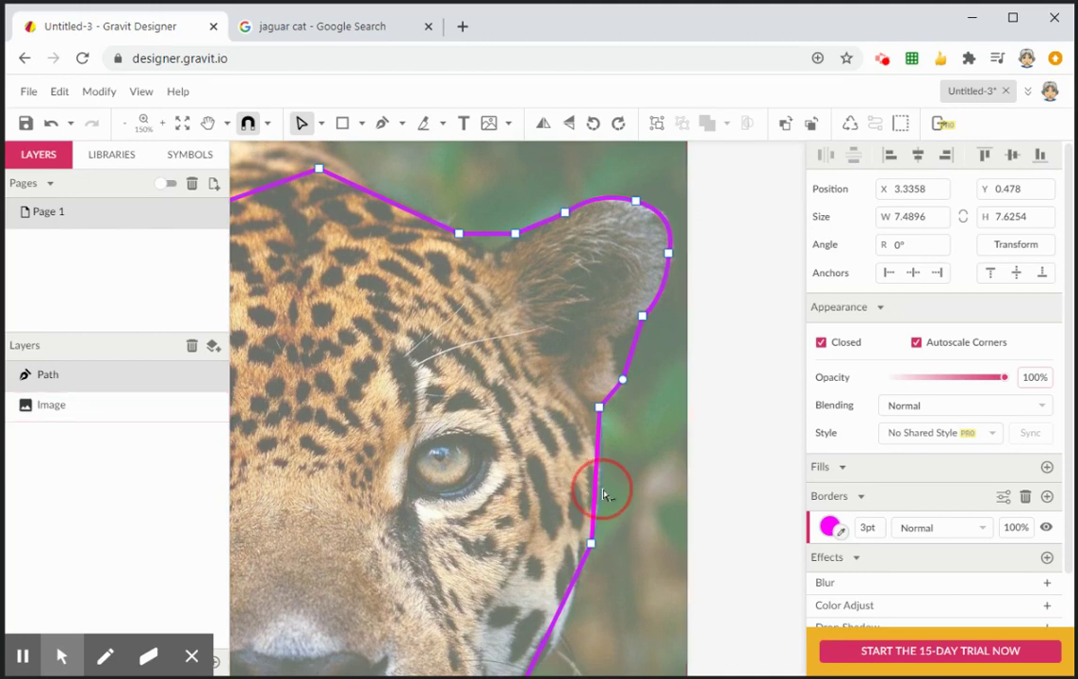
key("space")
left_click_drag(525, 521, 555, 303)
left_click(575, 419)
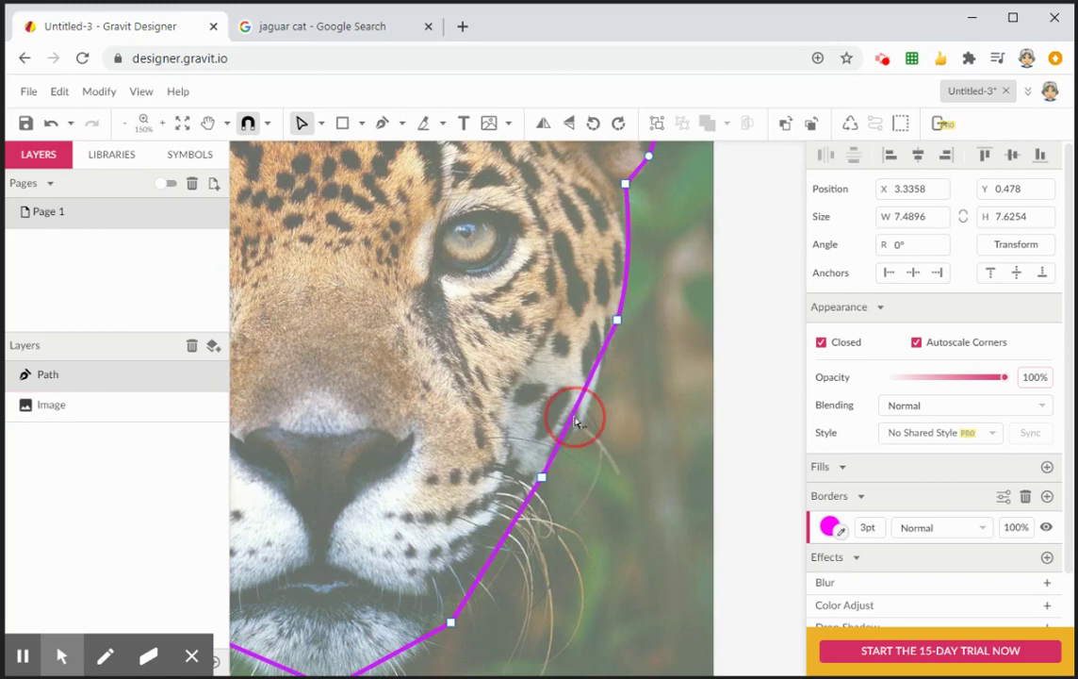
Bend the straight outline segments under the mouth into a rounded chin
key("space")
left_click_drag(500, 471, 591, 305)
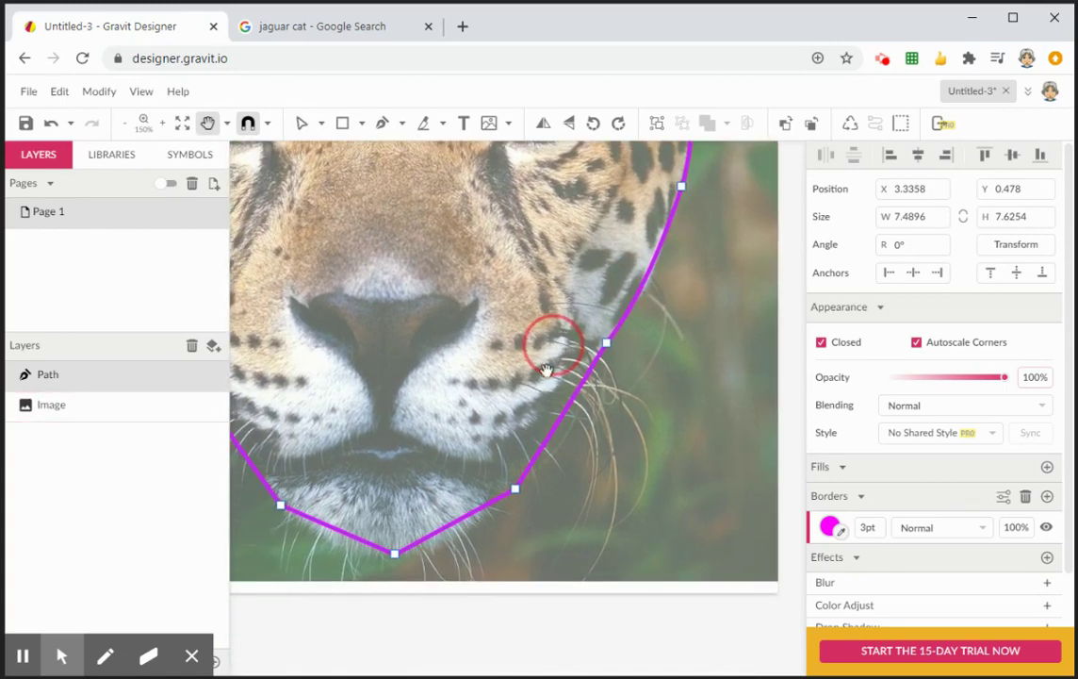
left_click(348, 534)
Curve the opposite cheek's long segment outward and round the segment over the tip of the ear above it
left_click_drag(307, 392, 490, 565)
left_click_drag(349, 367, 478, 482)
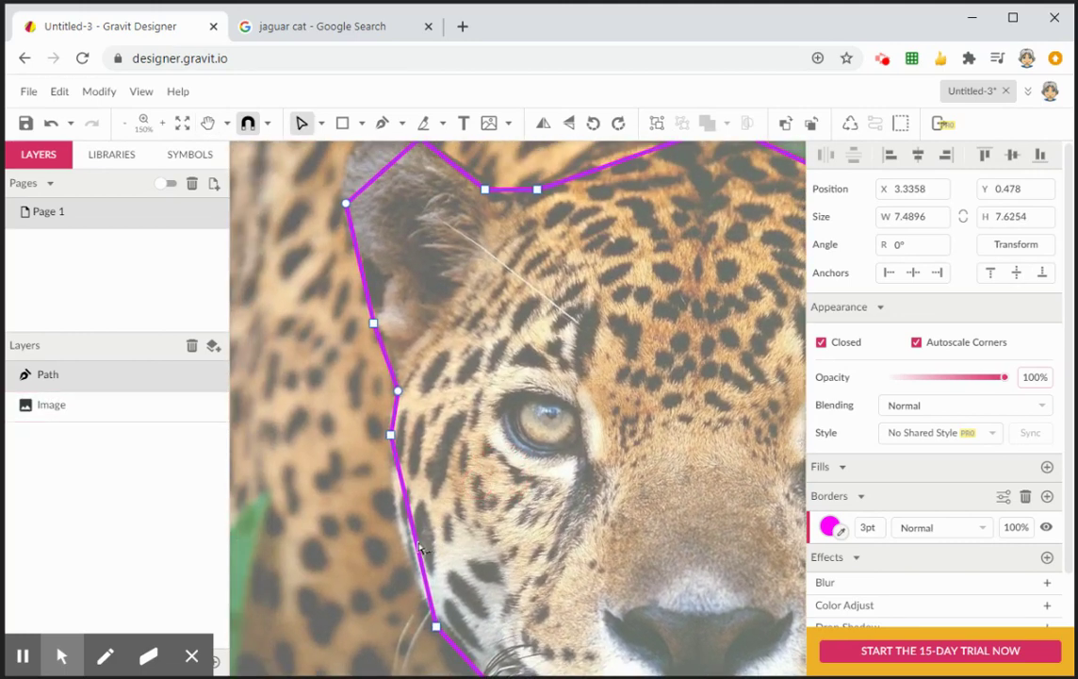
left_click_drag(420, 546, 402, 543)
key("space")
left_click_drag(502, 367, 479, 519)
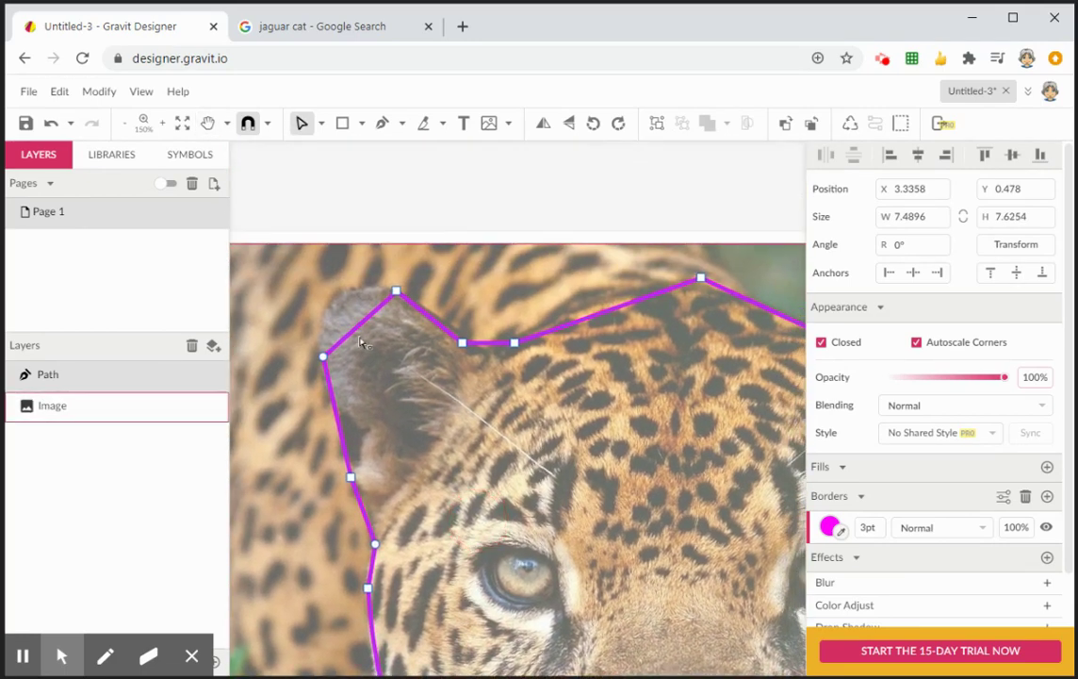
left_click_drag(358, 323, 332, 295)
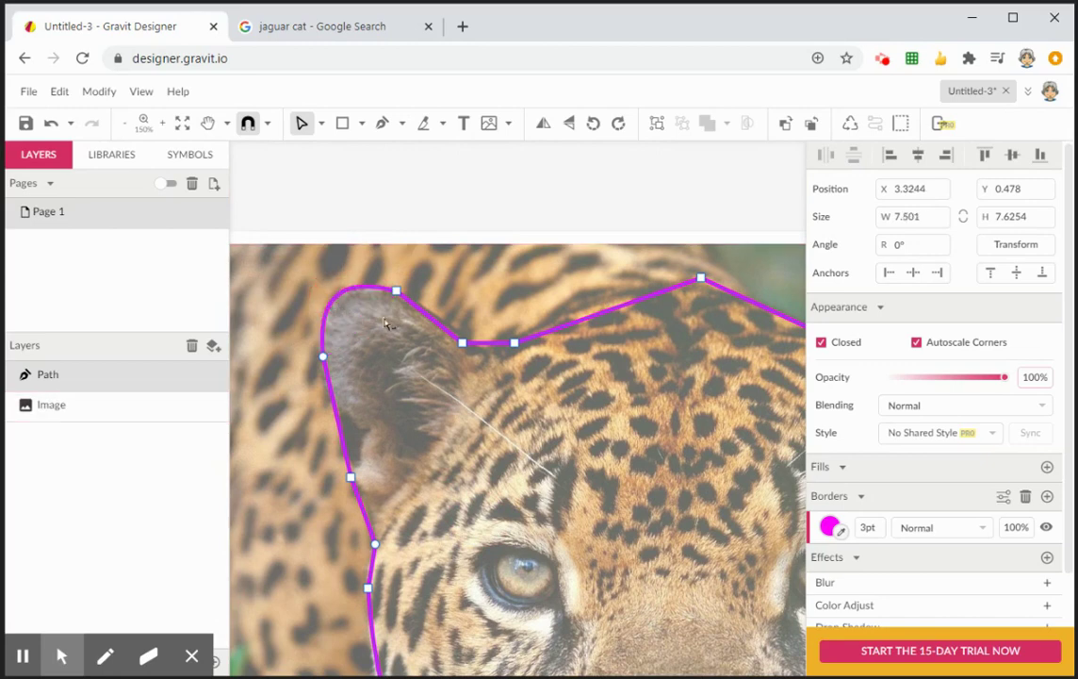
Bow both segments across the top of the head outward, curve the short segment beside the ear downward, and deselect the outline
left_click_drag(618, 319, 612, 294)
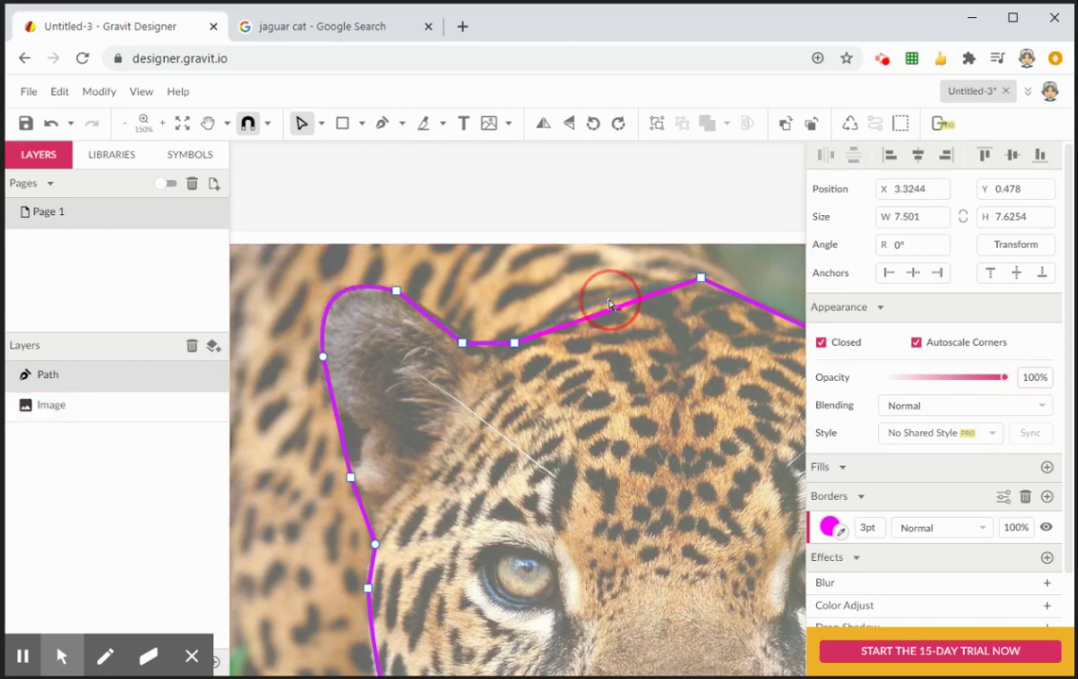
left_click_drag(694, 382, 520, 378)
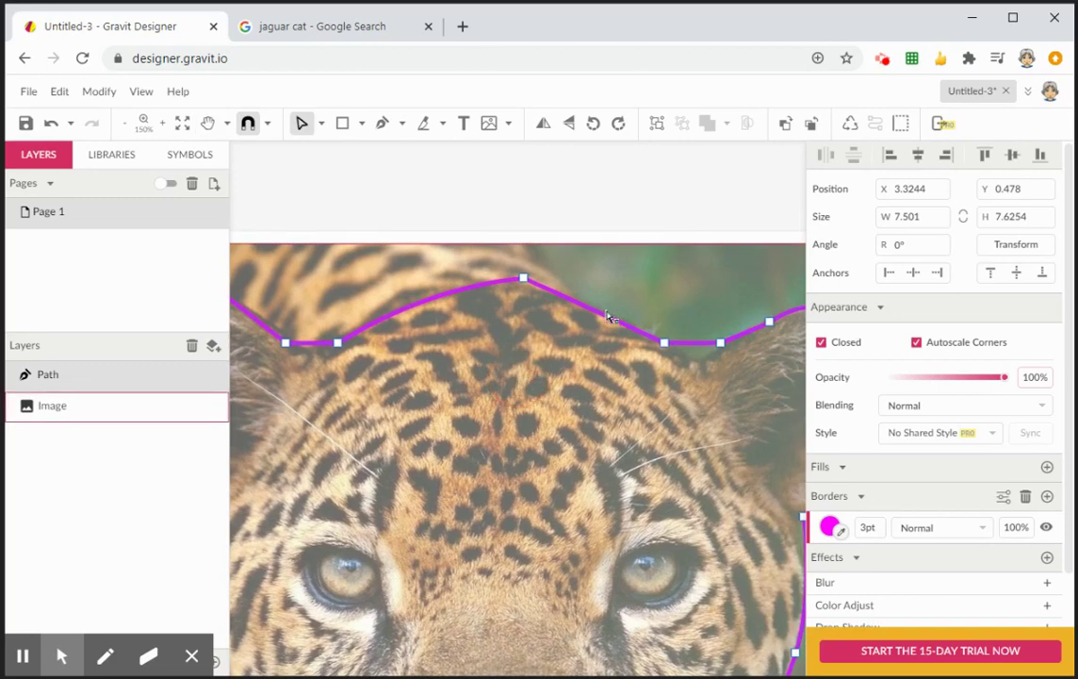
left_click(604, 308)
left_click_drag(695, 353, 696, 368)
key("ctrl+minus")
key("ctrl+minus")
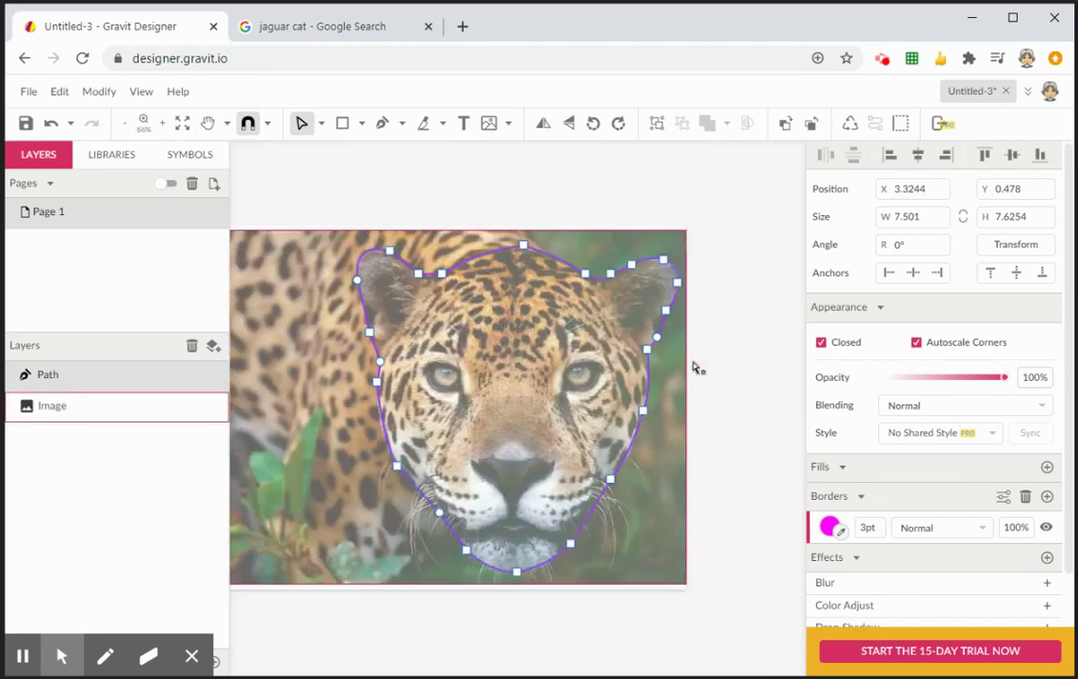
key("h")
left_click_drag(621, 403, 650, 404)
key("v")
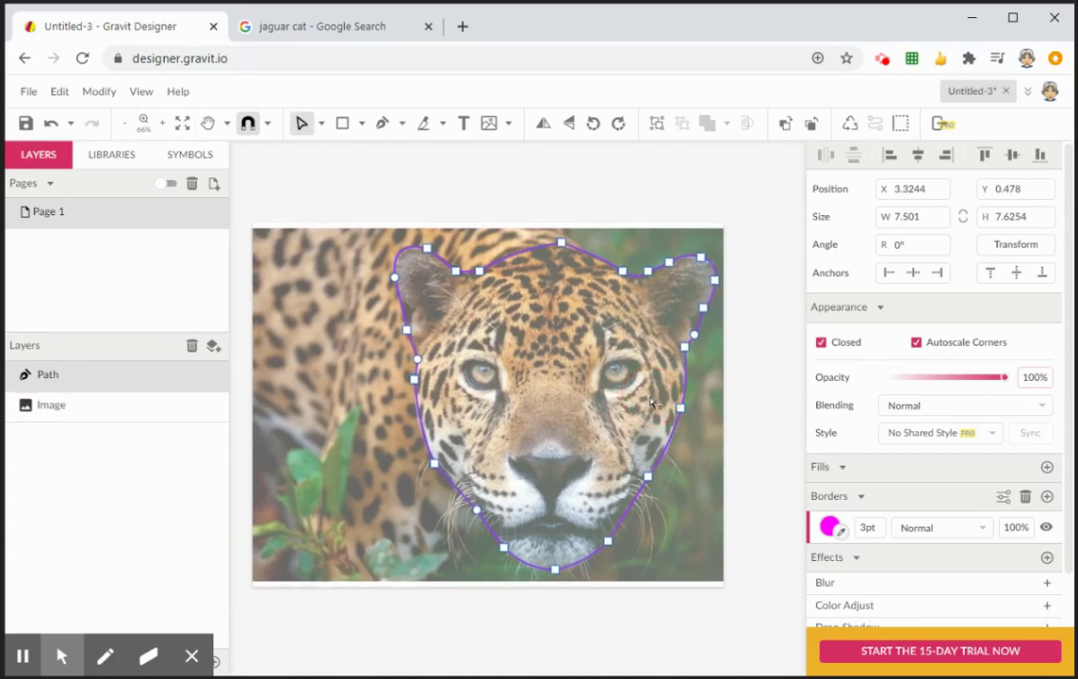
left_click(619, 207)
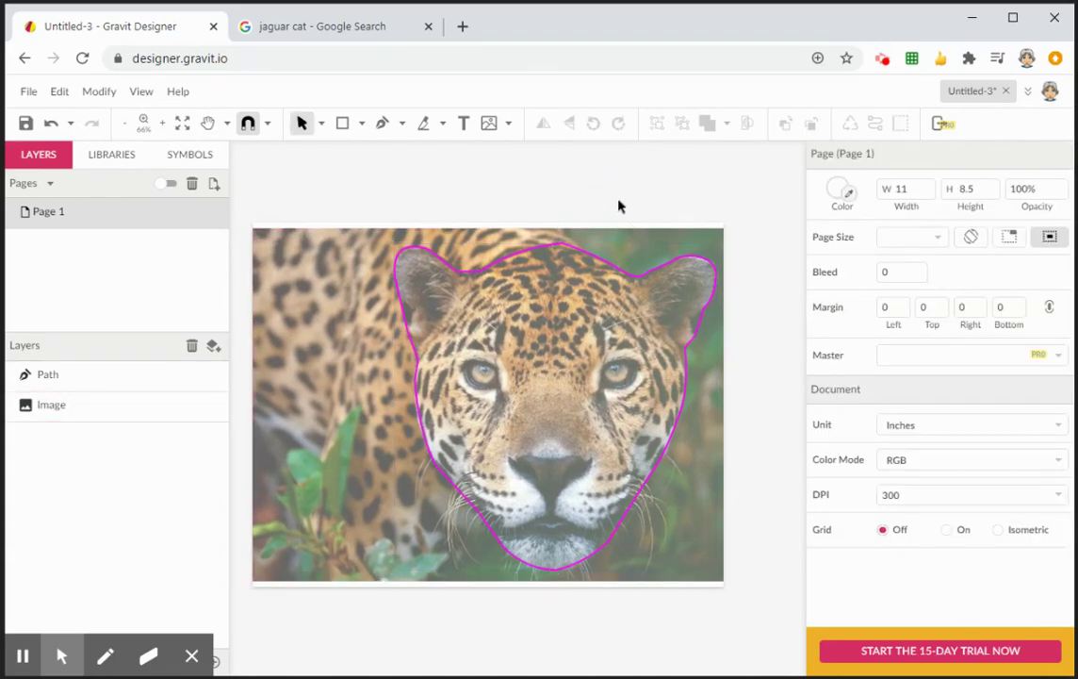
Select the jaguar photo and set its opacity to 100%
left_click(372, 376)
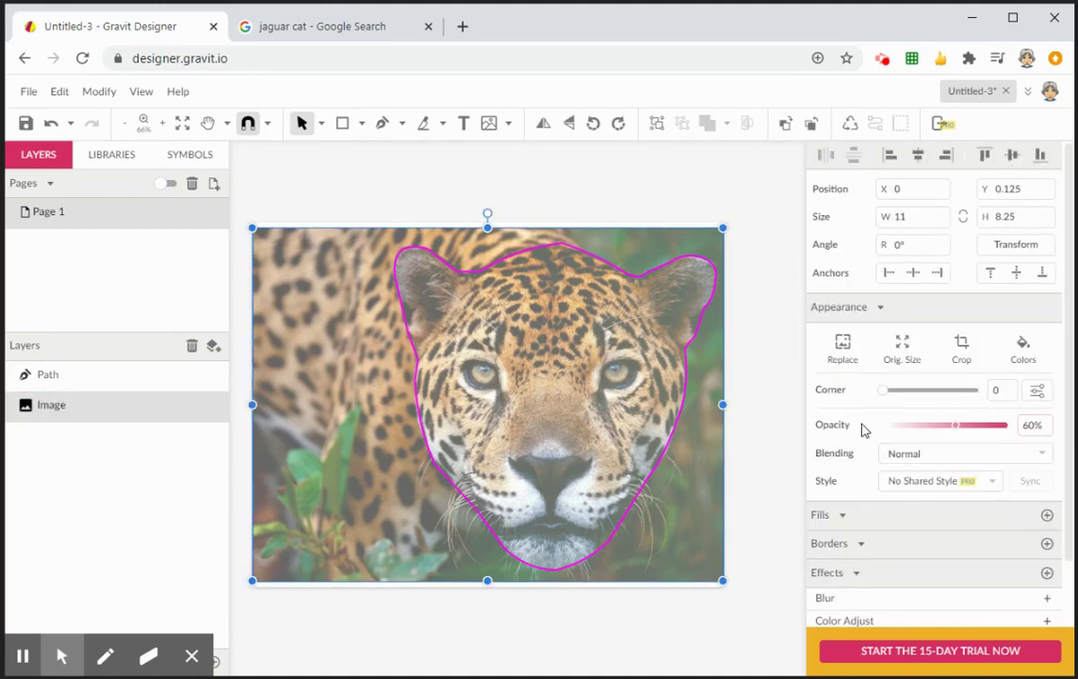
left_click_drag(957, 431, 1022, 426)
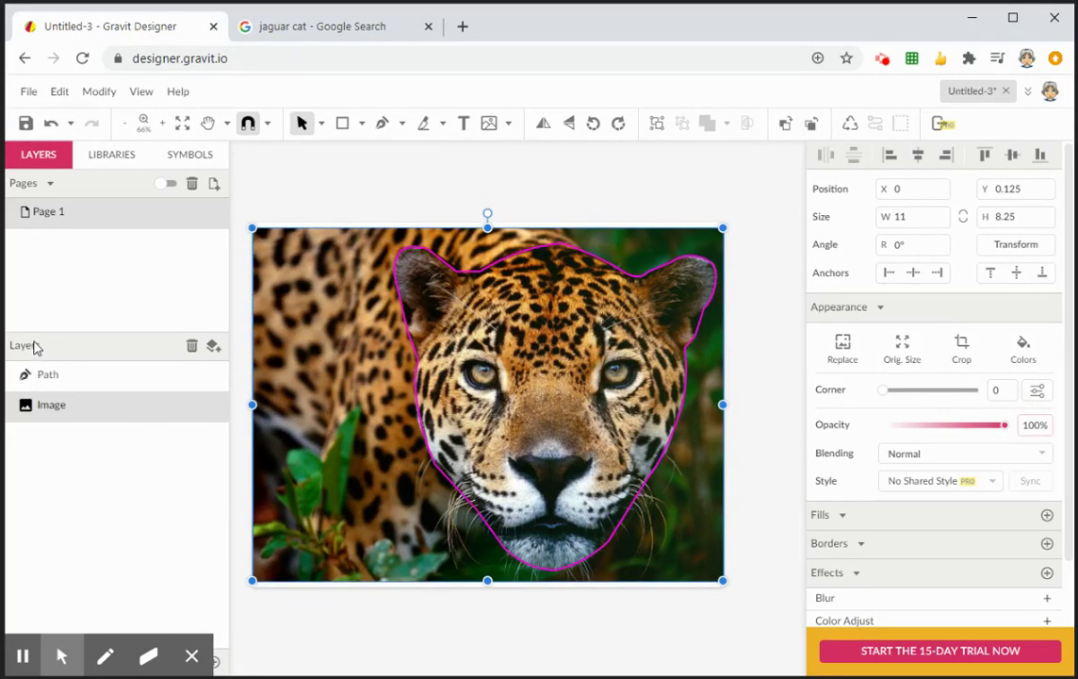
left_click(60, 413)
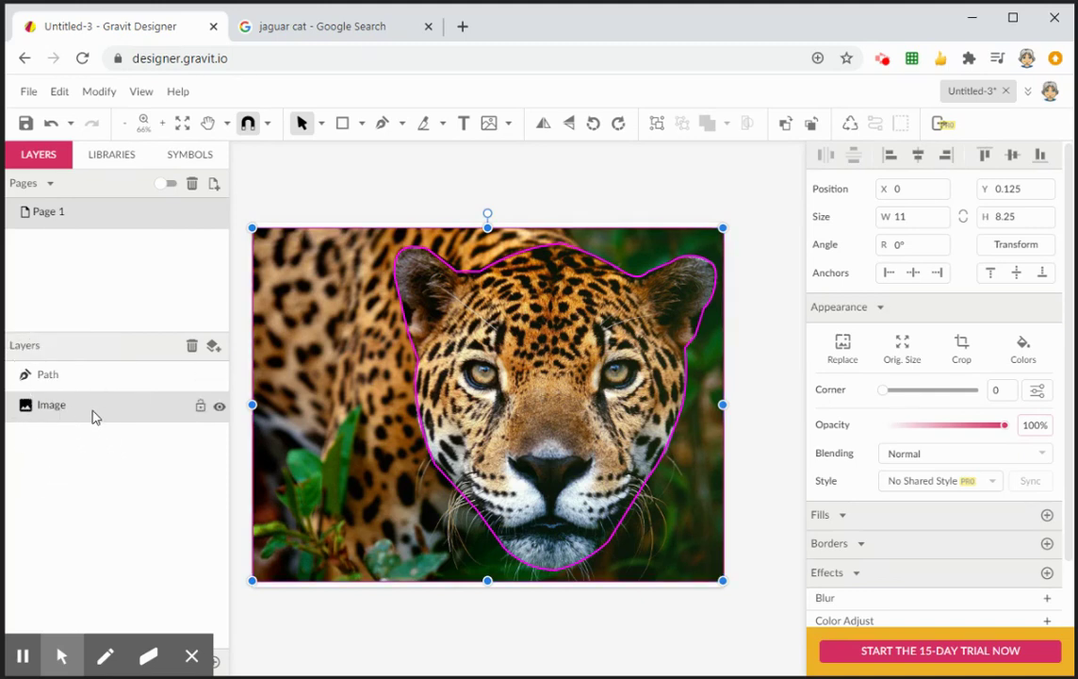
Nest the jaguar image inside the Path layer to clip the photo to the head outline, and deselect it
left_click_drag(96, 413, 109, 373)
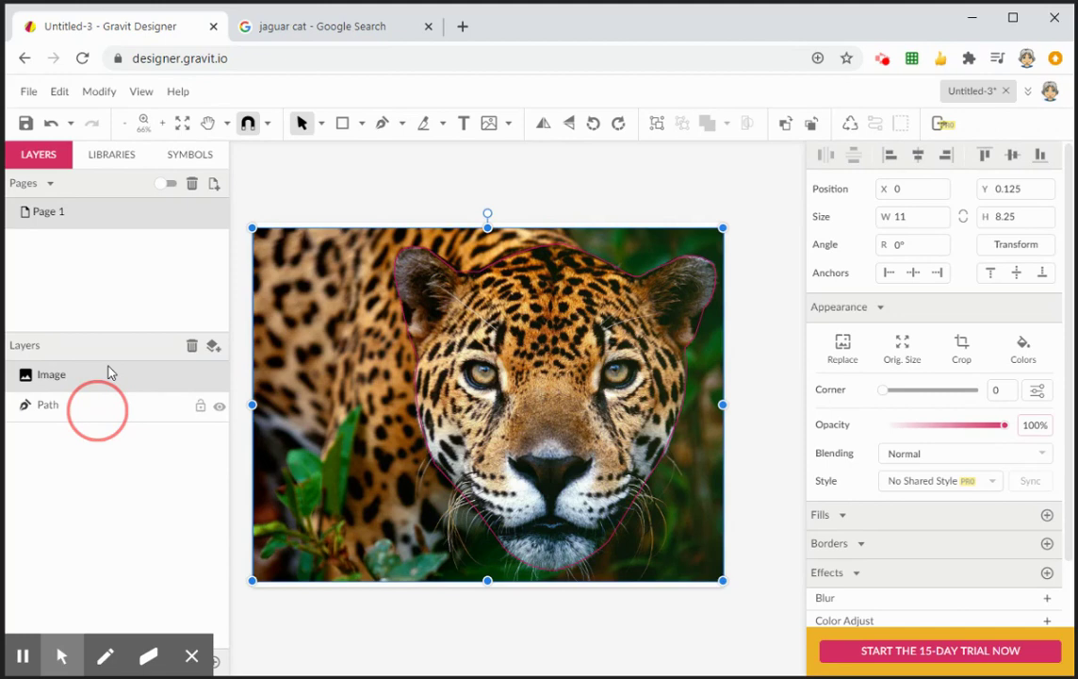
key("ctrl+z")
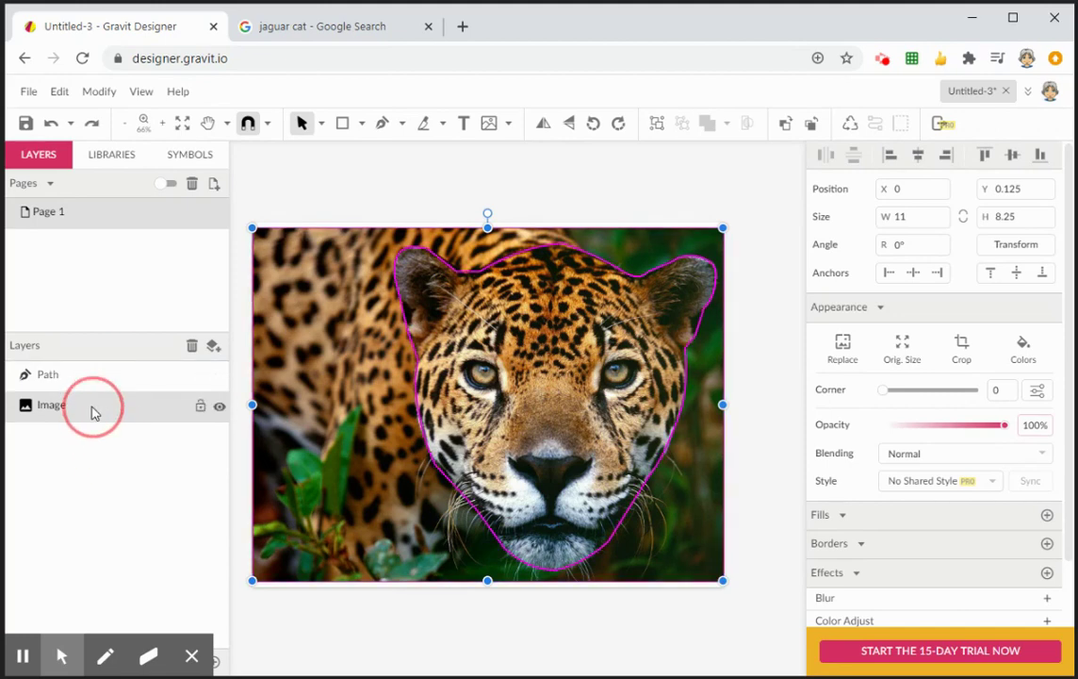
left_click_drag(93, 412, 131, 390)
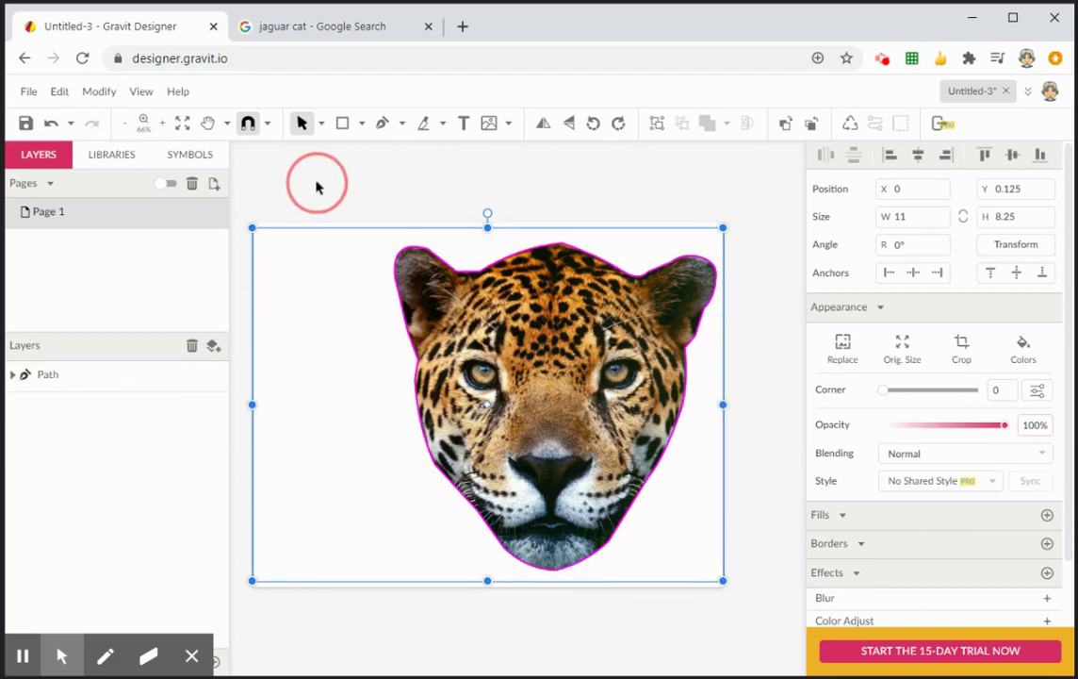
left_click_drag(316, 185, 388, 302)
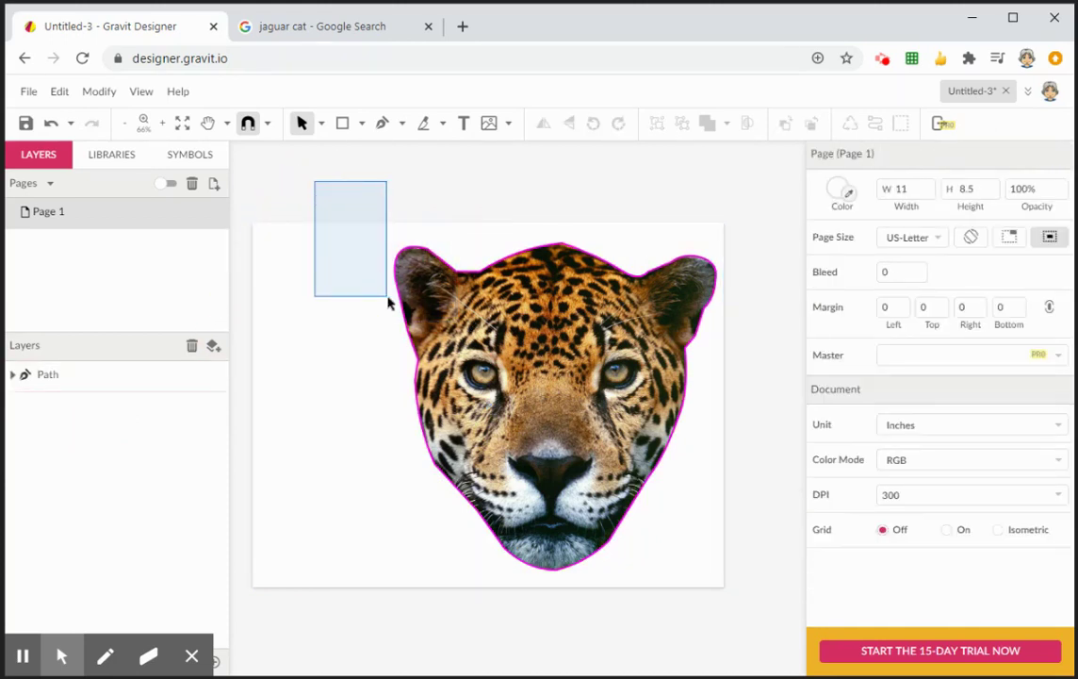
Curve the flat outline segment between the jaguar's first ear and the top of its head downward
key("z")
left_click_drag(419, 224, 540, 330)
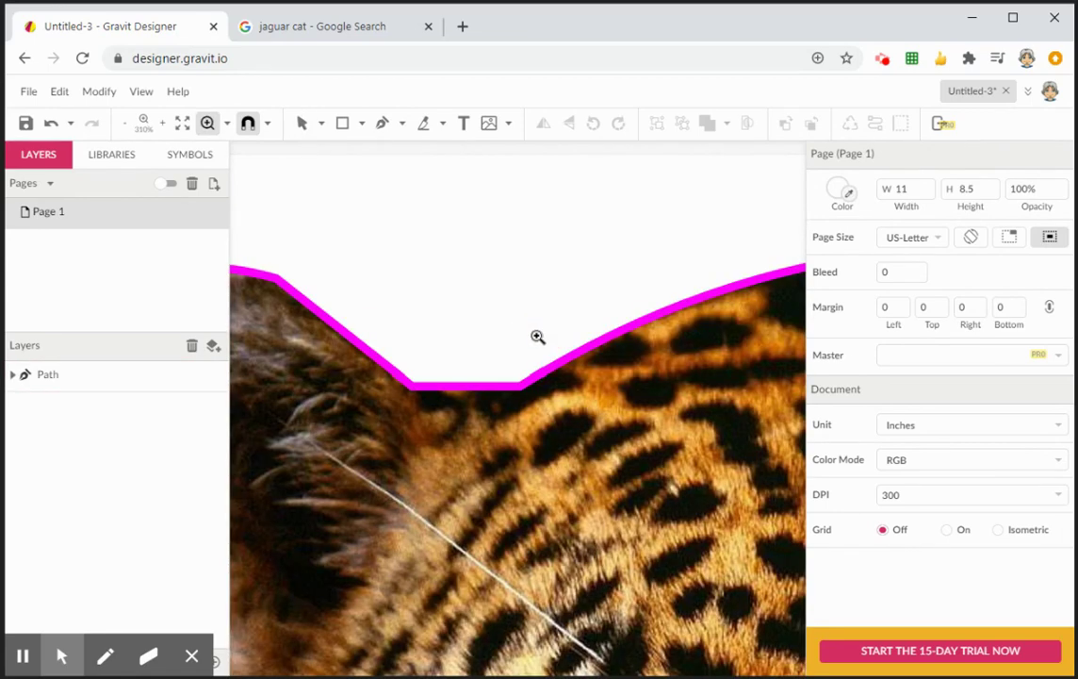
key("v")
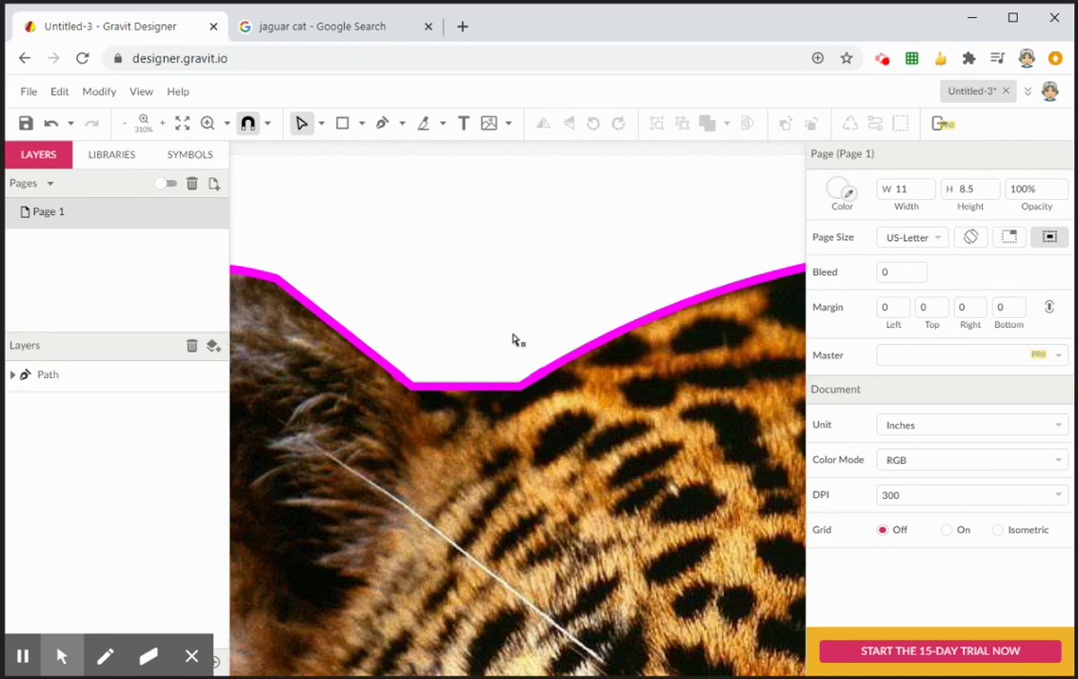
double_click(471, 381)
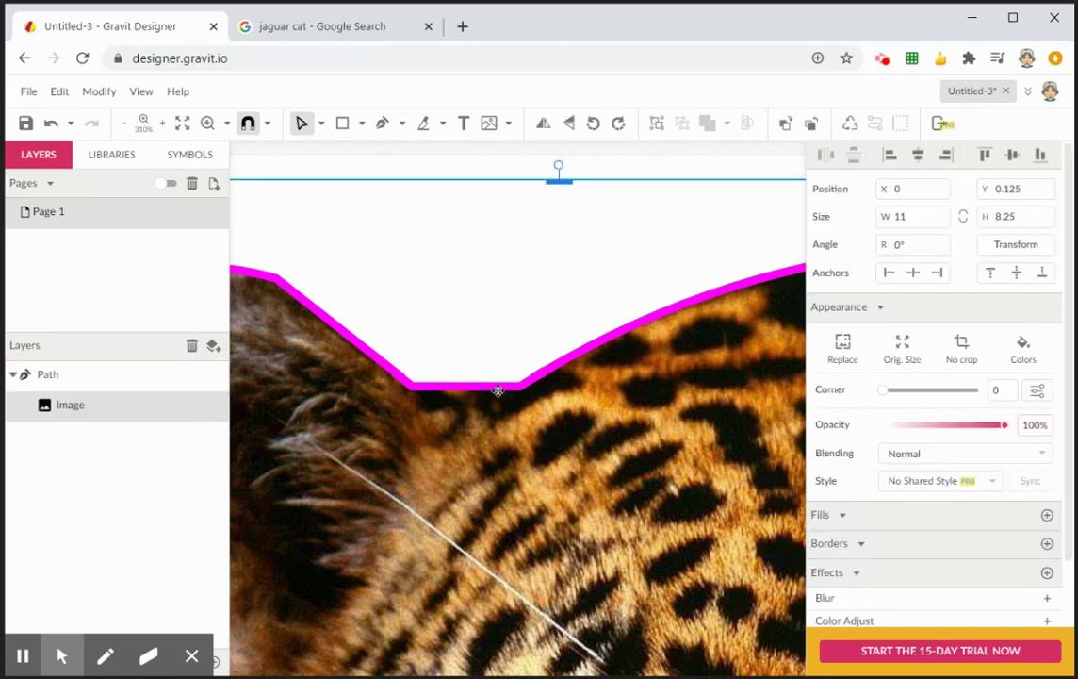
left_click(120, 370)
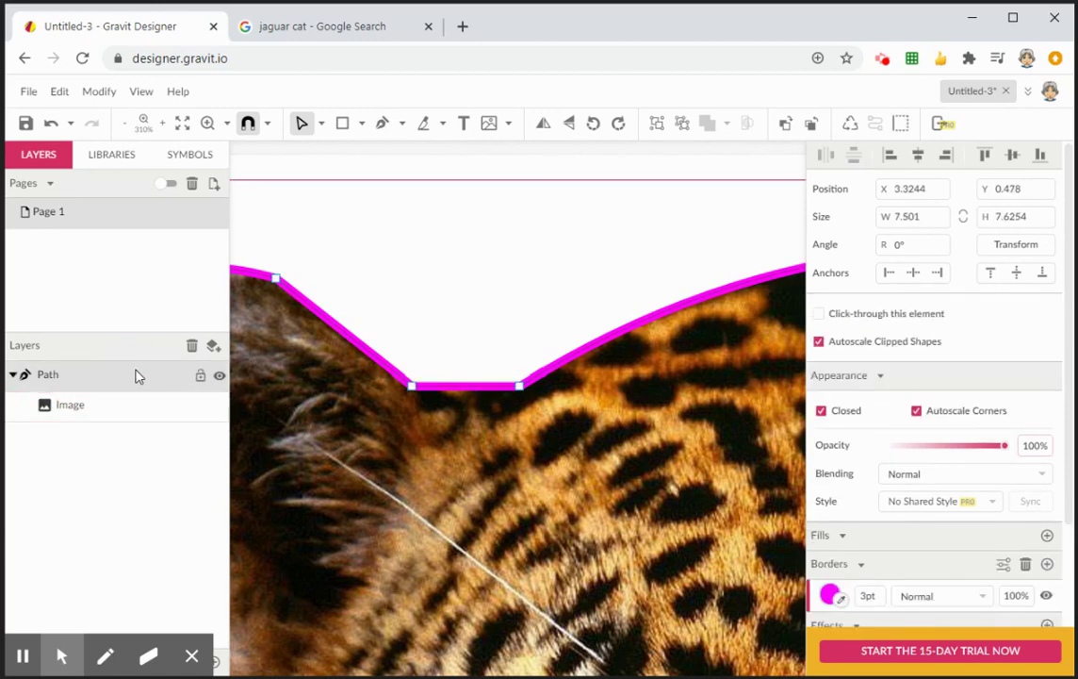
left_click(474, 396)
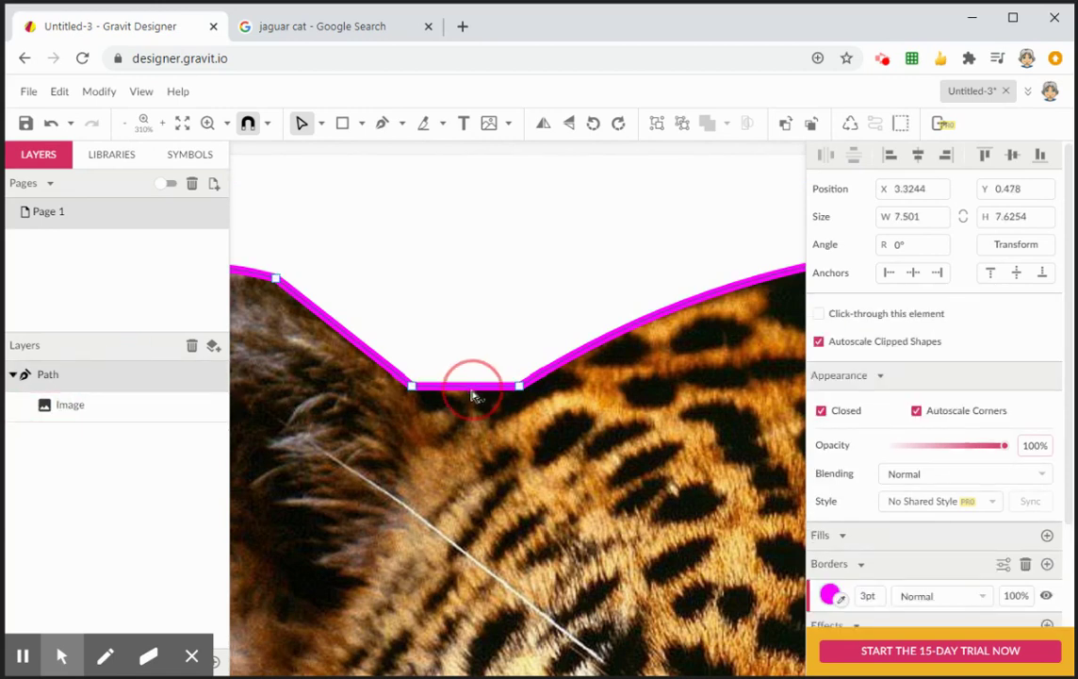
left_click_drag(473, 394, 466, 403)
Bow the straight segment along the same ear's inner edge slightly outward to follow the fur
key("space")
left_click_drag(324, 466, 579, 475)
left_click(608, 351)
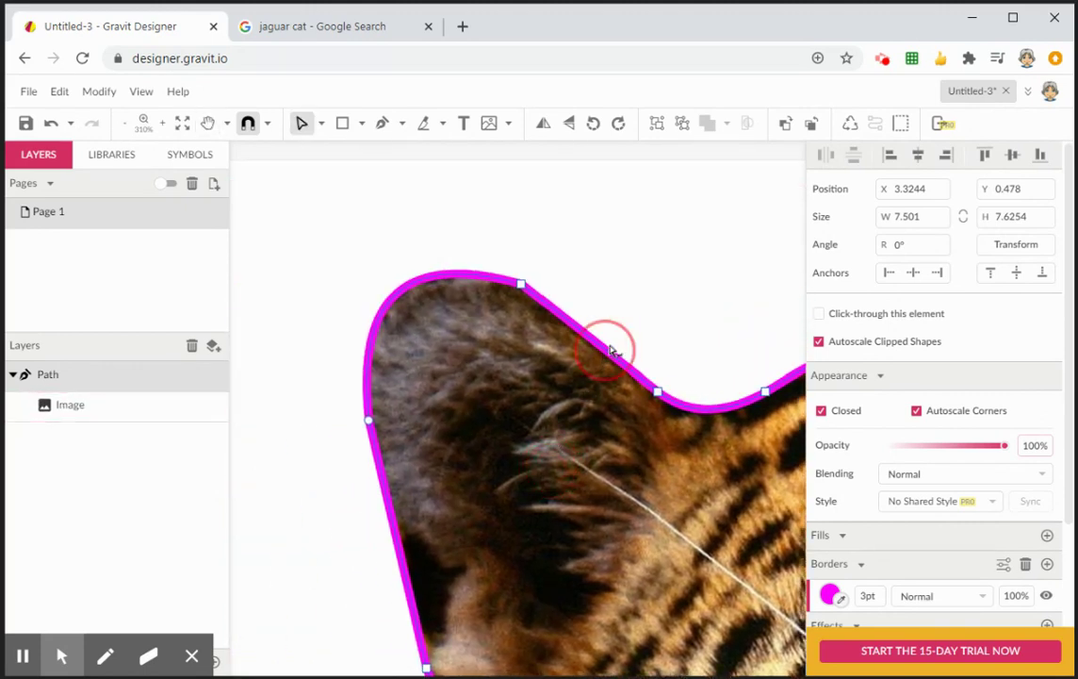
mouse_move(608, 351)
left_mouse_down()
mouse_move(621, 326)
mouse_move(615, 340)
left_mouse_up()
key("ctrl+z")
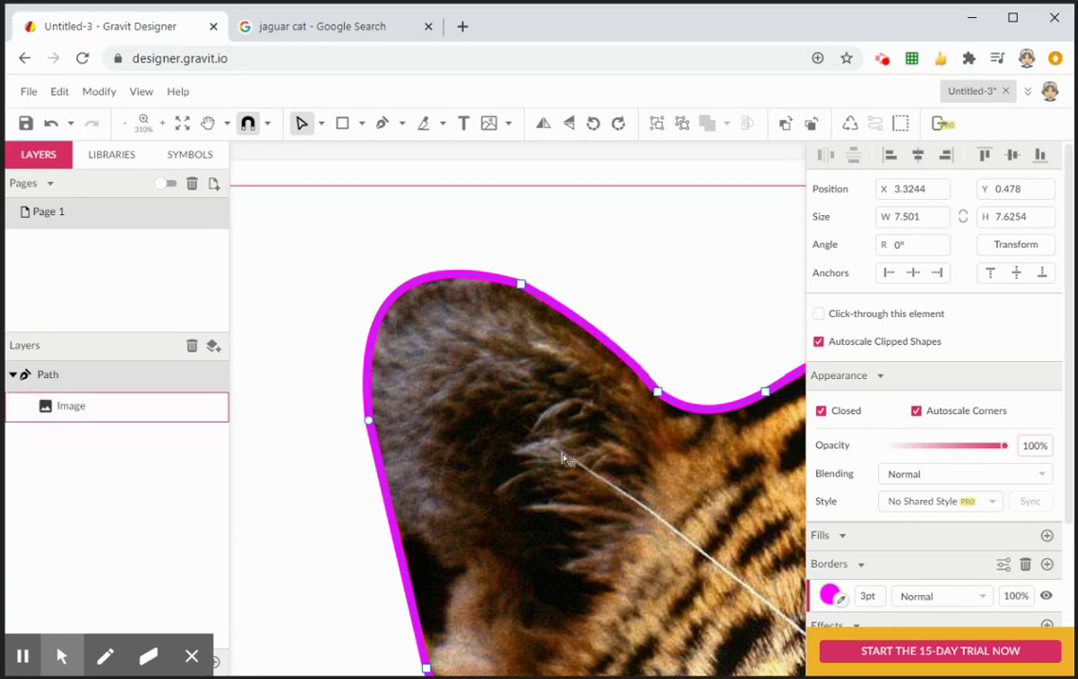
Adjust the curve of the short outline segment between the ear's base and the cheek, and deselect the outline
key("space")
left_click_drag(579, 501, 574, 307)
left_click_drag(568, 471, 531, 219)
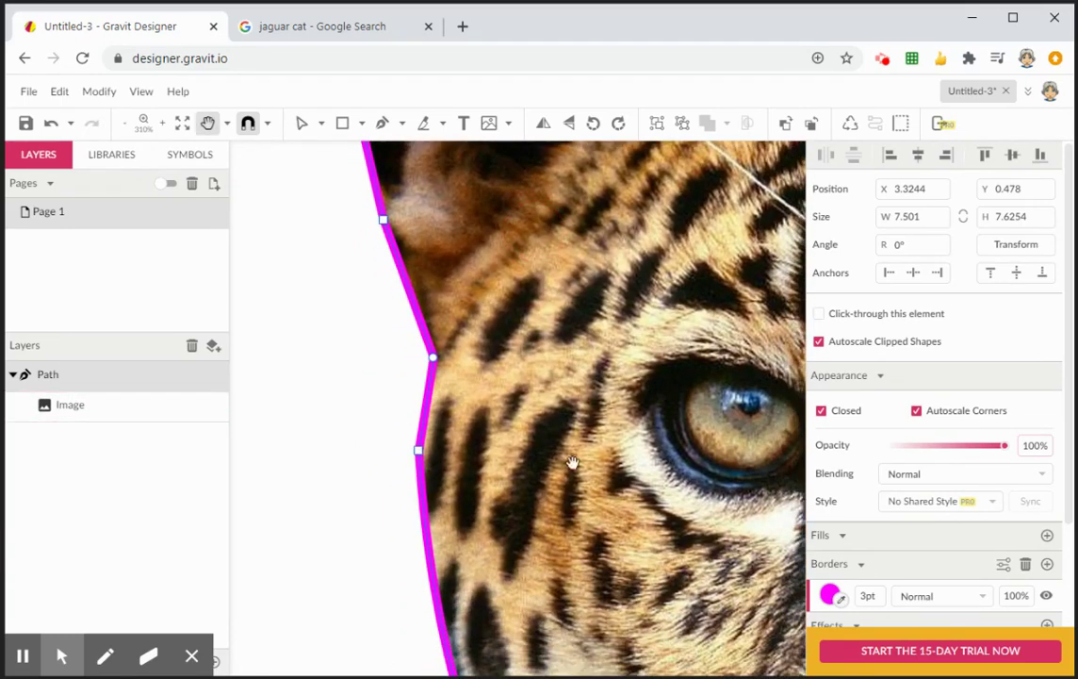
left_click(425, 400)
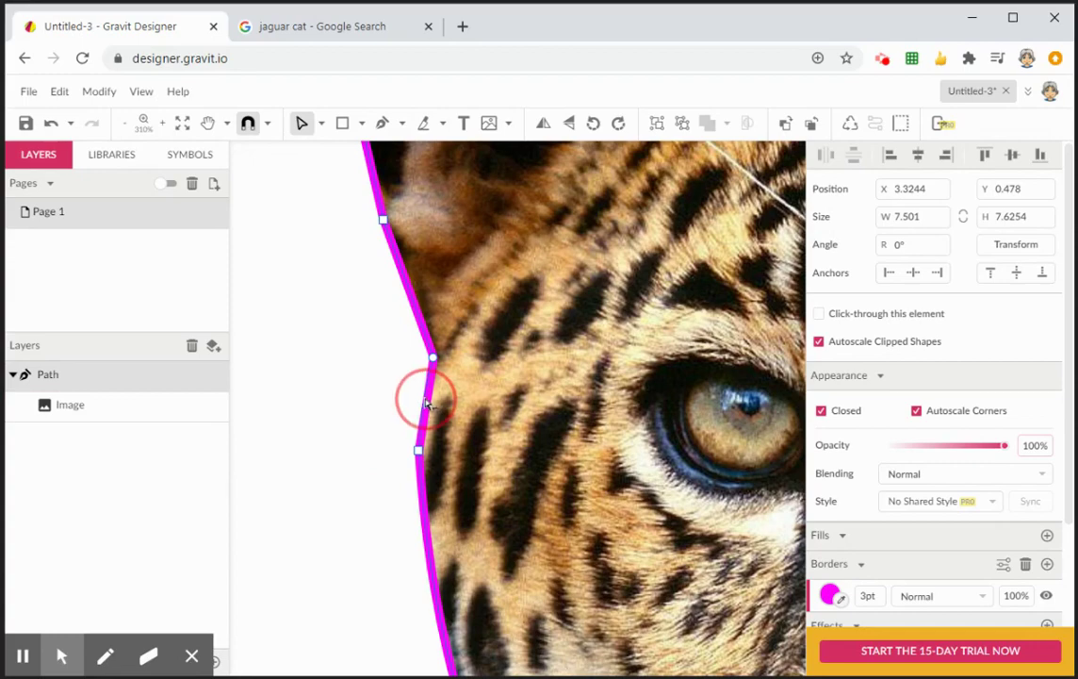
left_click_drag(425, 403, 427, 405)
key("ctrl+2")
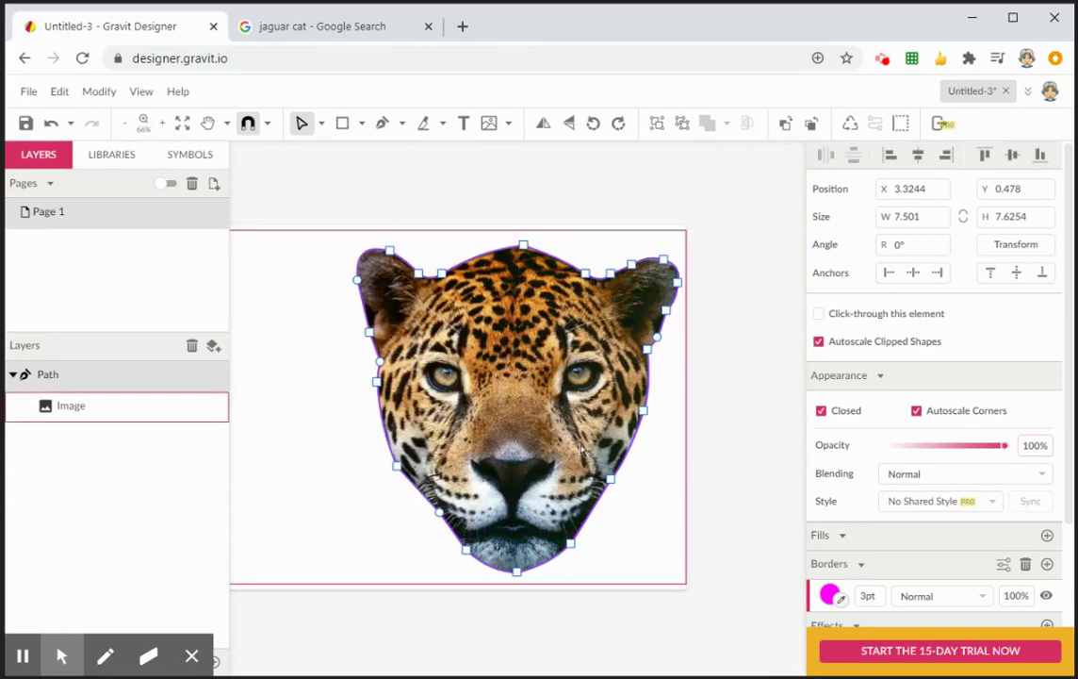
key("Escape")
left_click(691, 466)
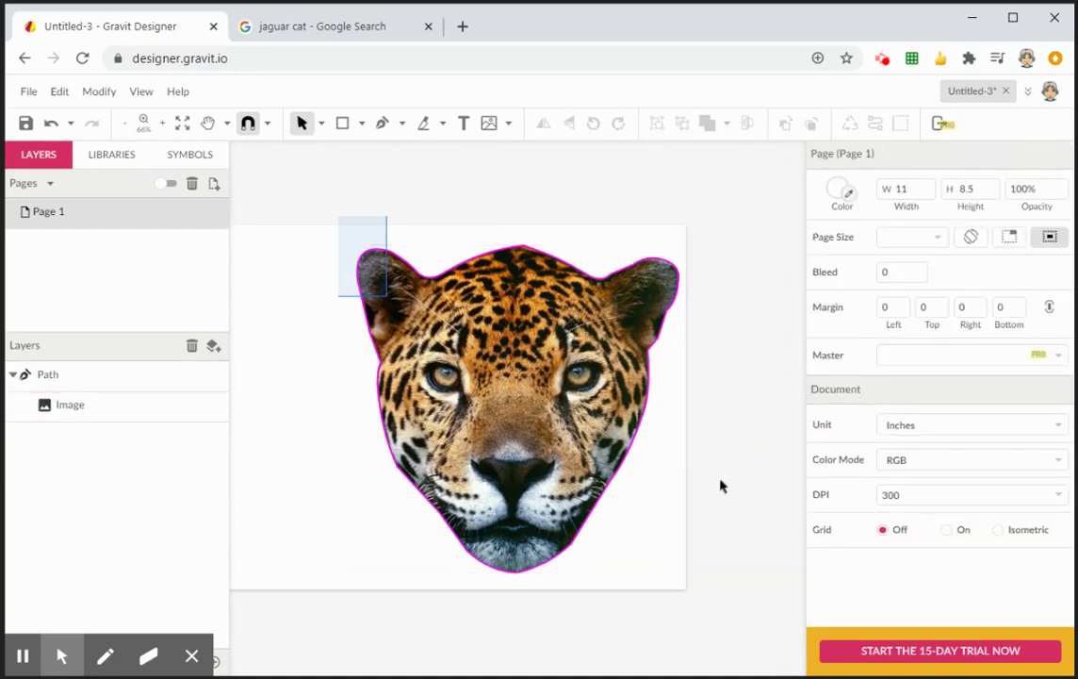
Hide the head outline's magenta border and deselect the cutout
left_click(129, 385)
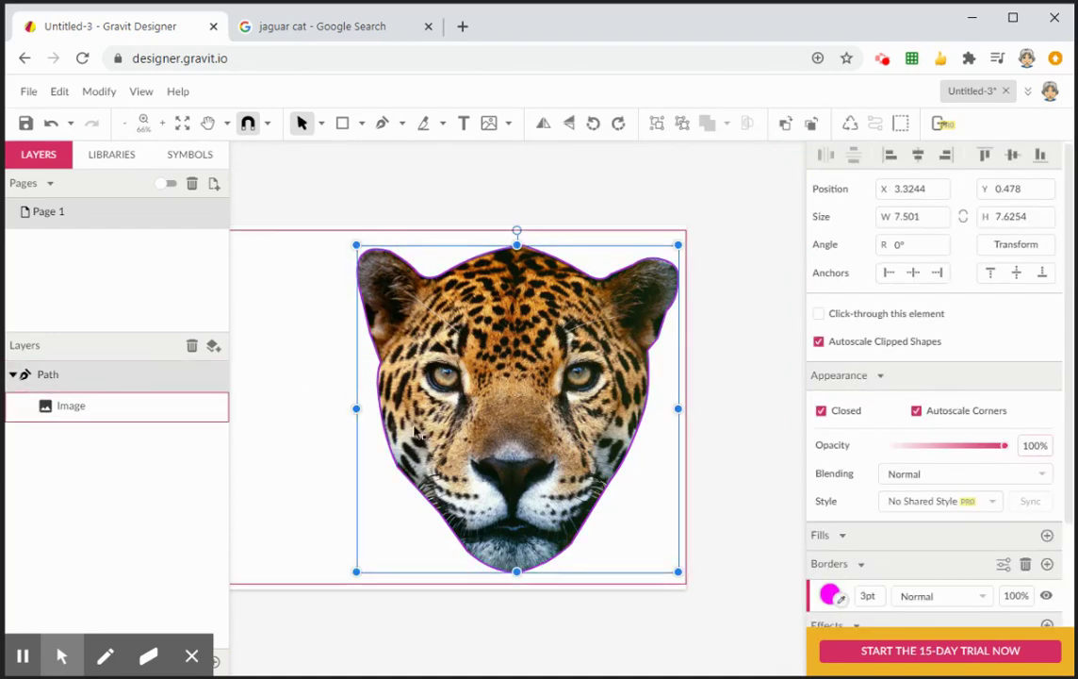
left_click(296, 465)
key("z")
left_click_drag(352, 233, 433, 302)
left_click(67, 379)
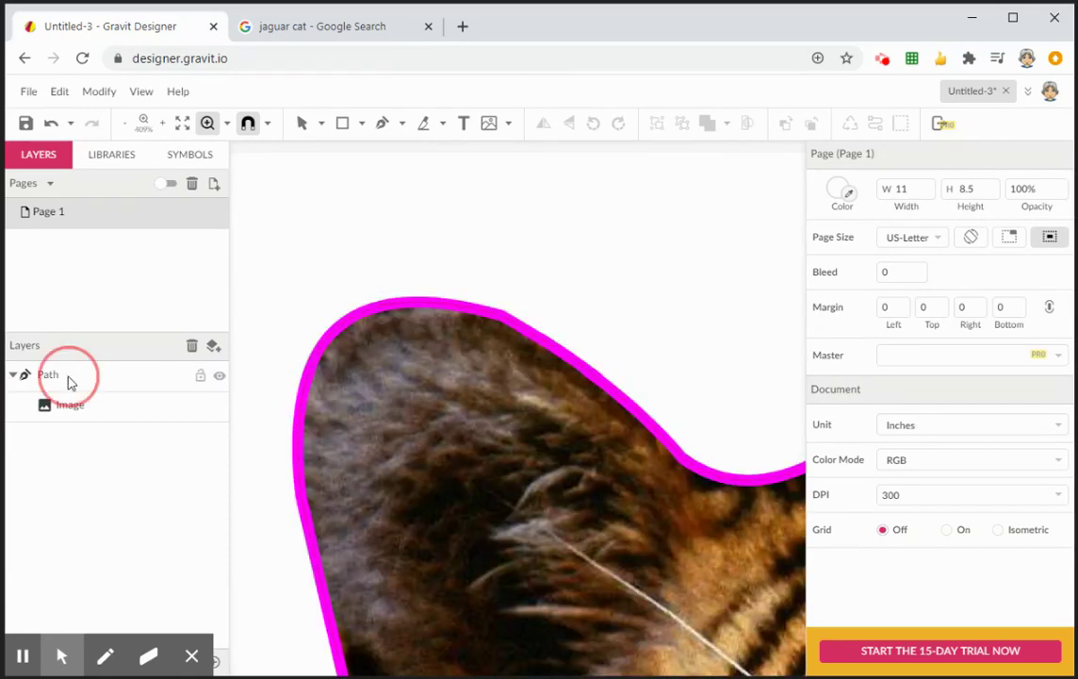
scroll(873, 563, "down", 2)
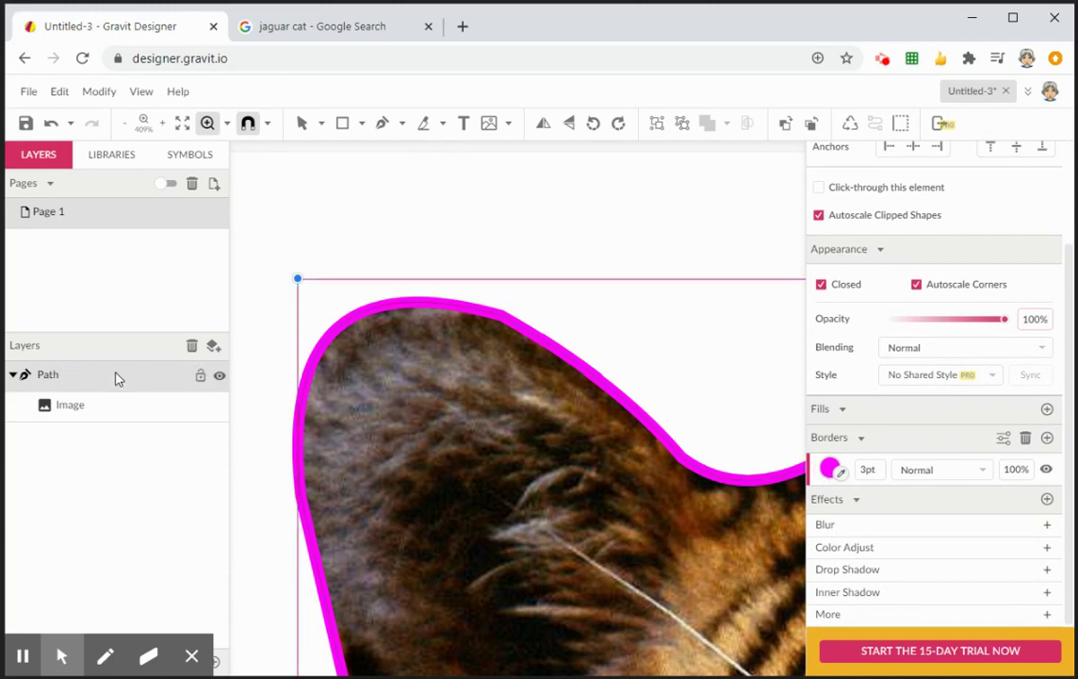
left_click(1047, 471)
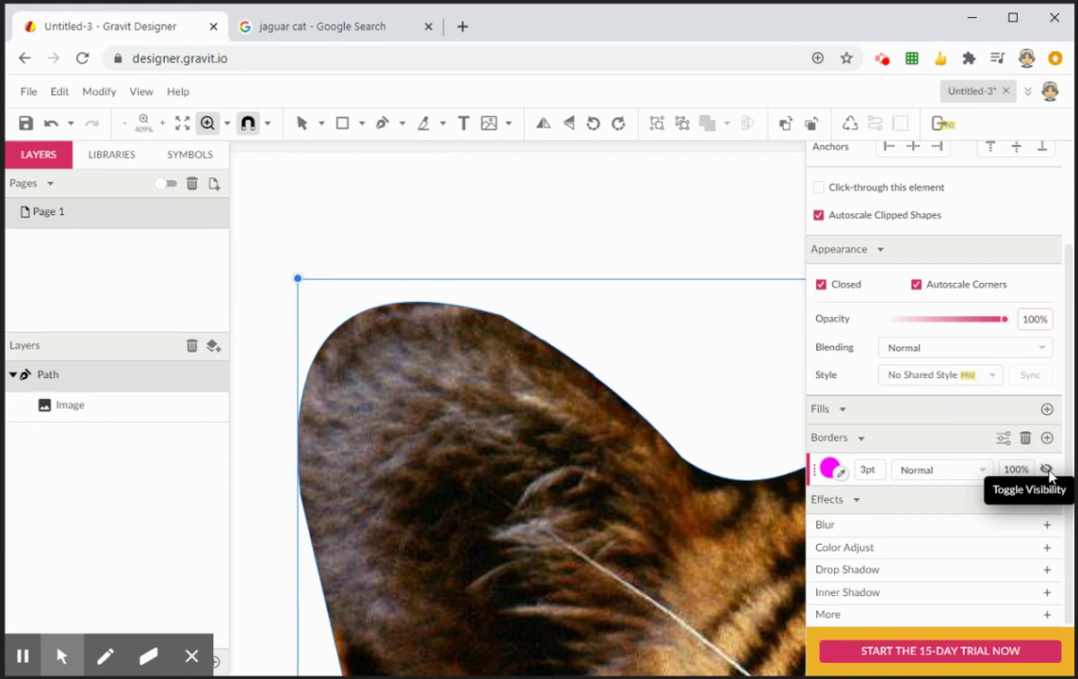
key("ctrl+minus")
key("ctrl+minus")
key("ctrl+minus")
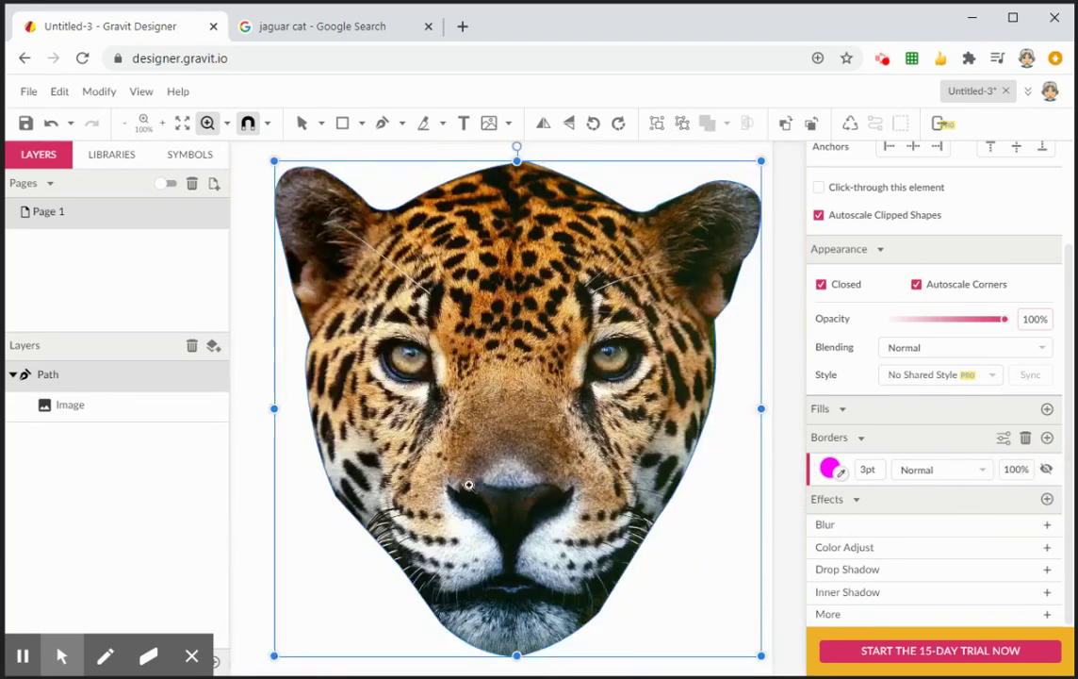
key("v")
left_click(255, 526)
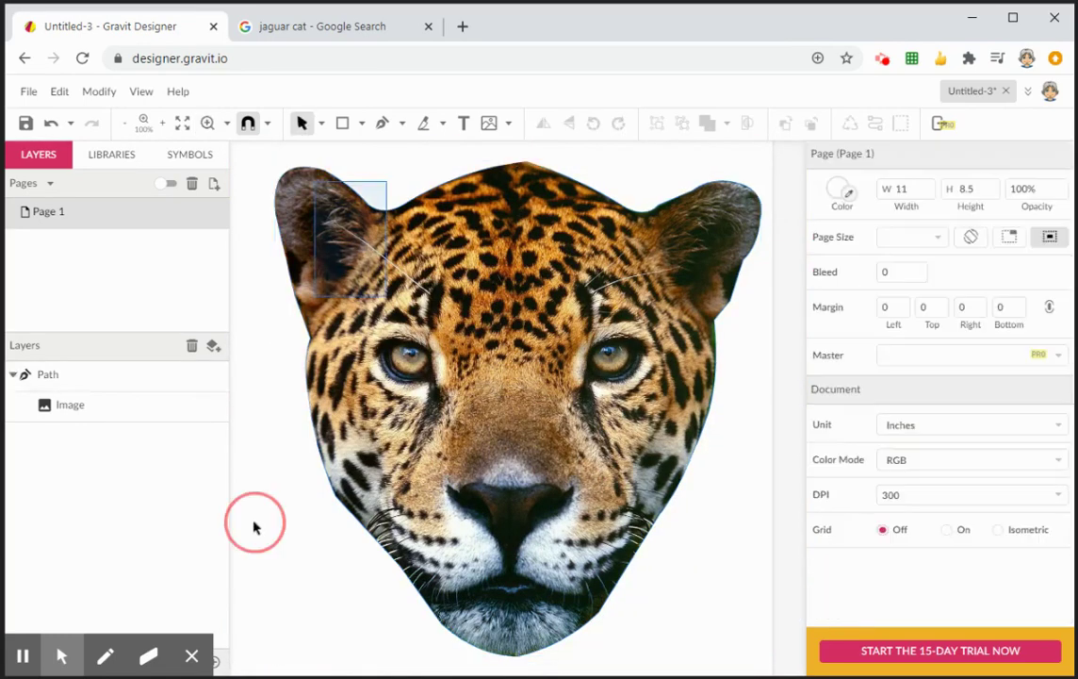
left_click(425, 459)
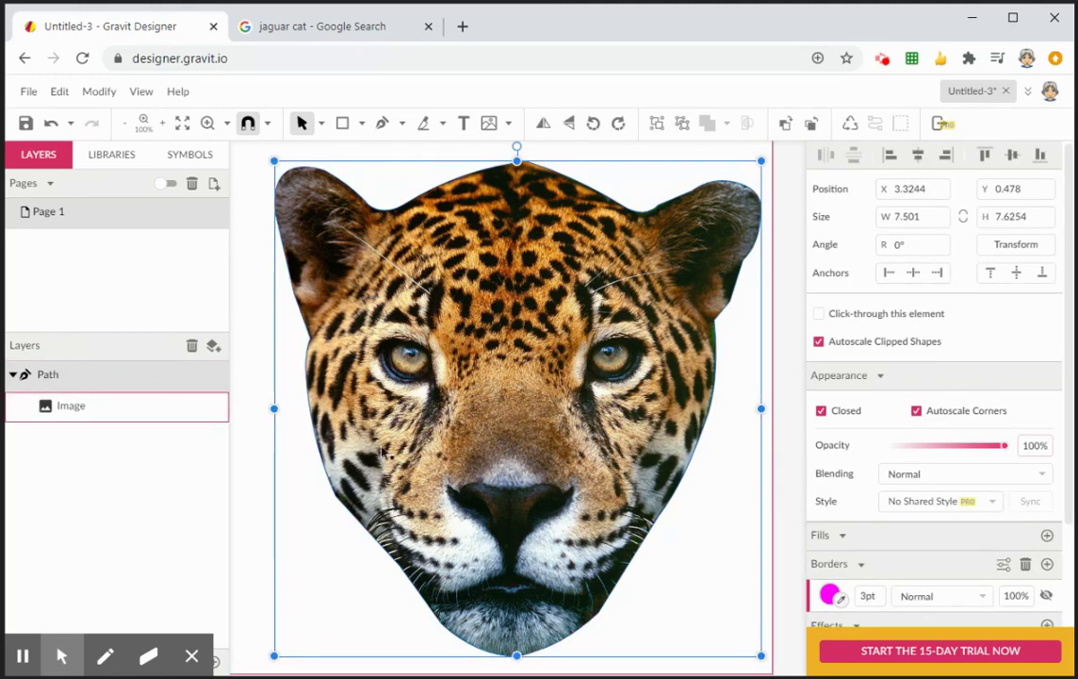
double_click(429, 451)
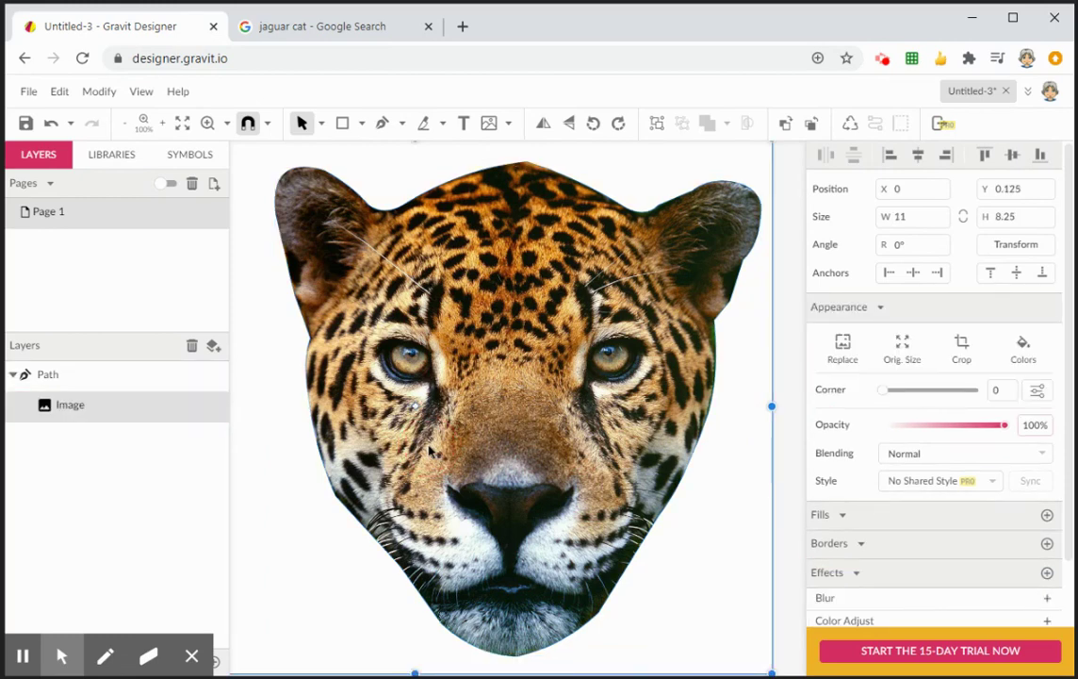
key("ctrl+d")
key("ctrl+z")
key("ctrl+minus")
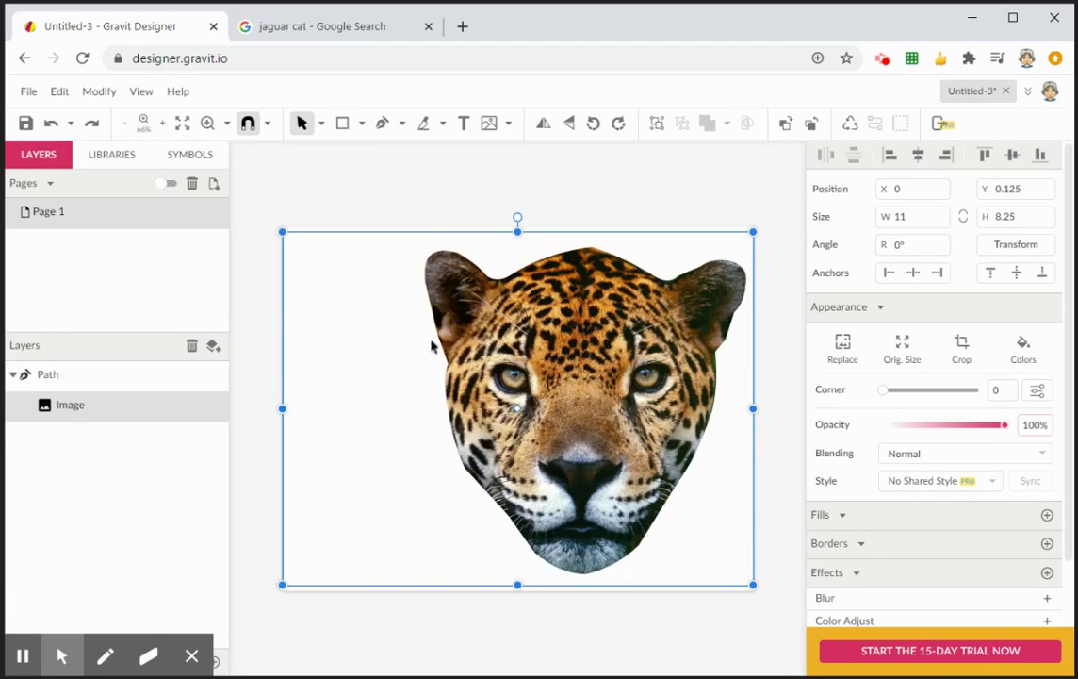
Duplicate the whole clipped head together with its path, and collapse the original path's layer contents
left_click_drag(435, 196, 504, 324)
left_click_drag(462, 252, 509, 330)
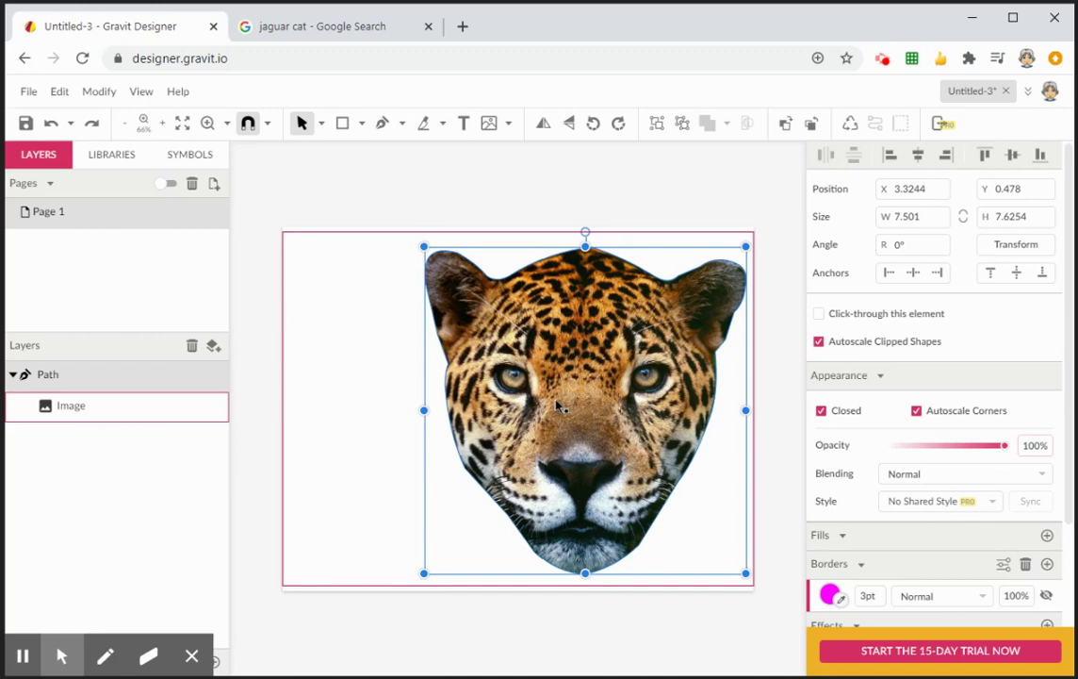
key("ctrl+d")
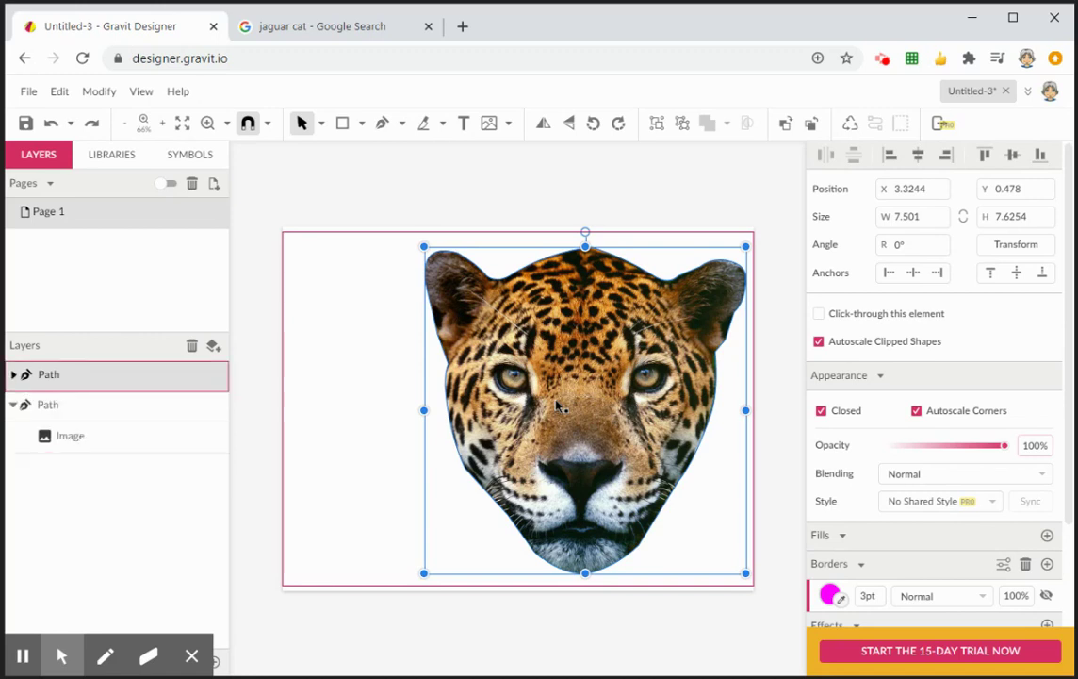
left_click(13, 406)
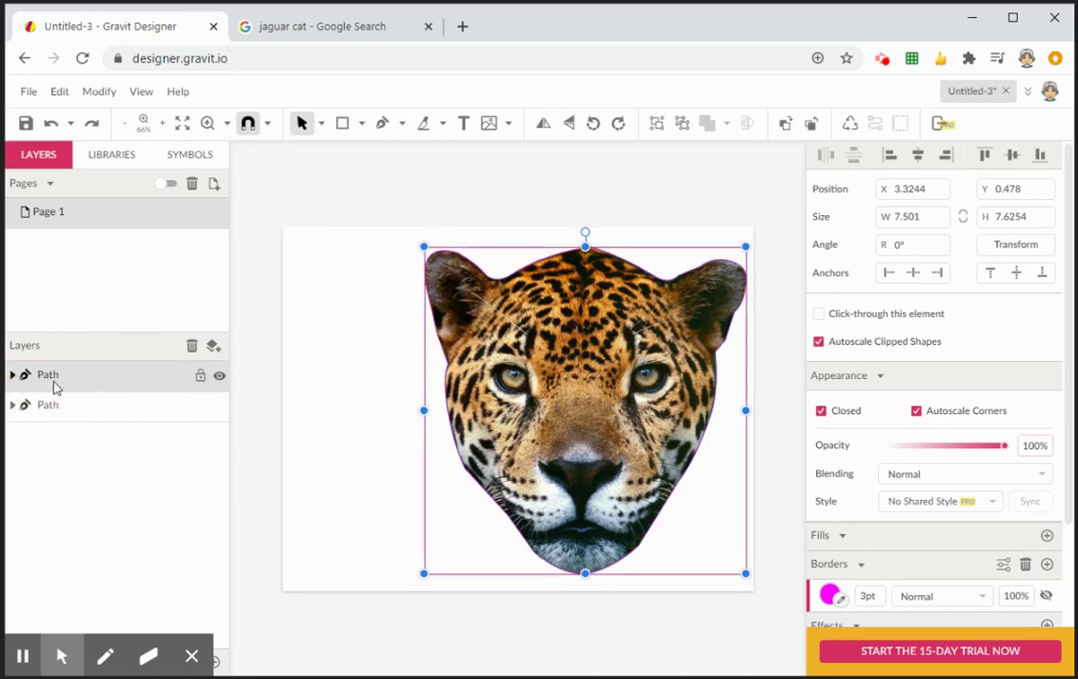
Hide the upper copy of the head and decline syncing the file to the Gravit Cloud
left_click(220, 376)
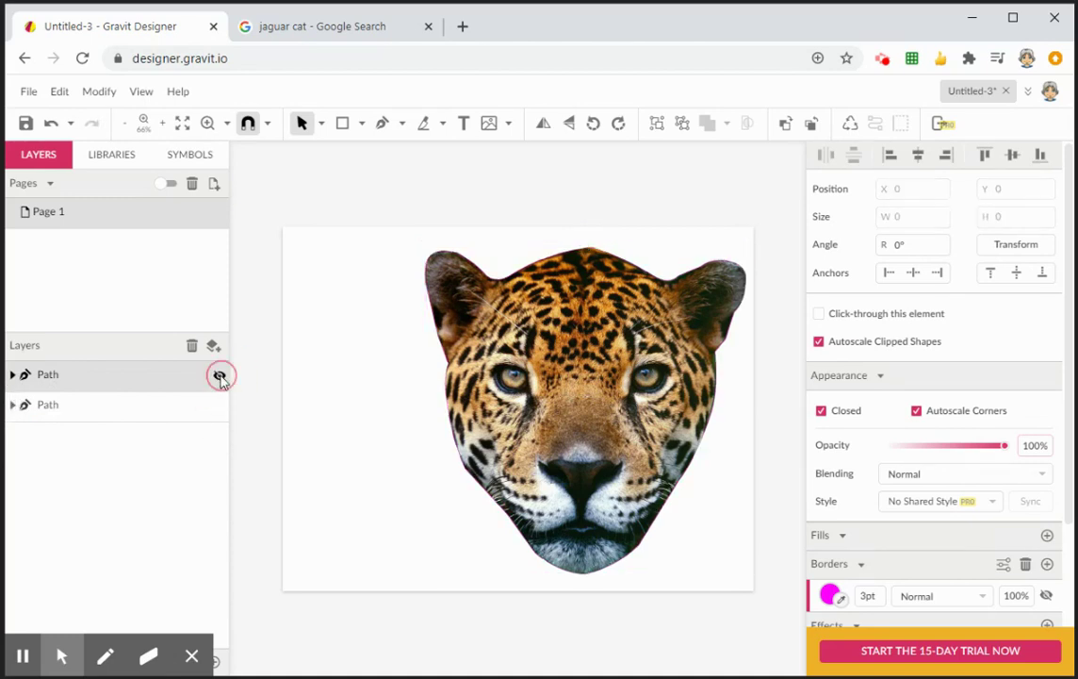
left_click(219, 406)
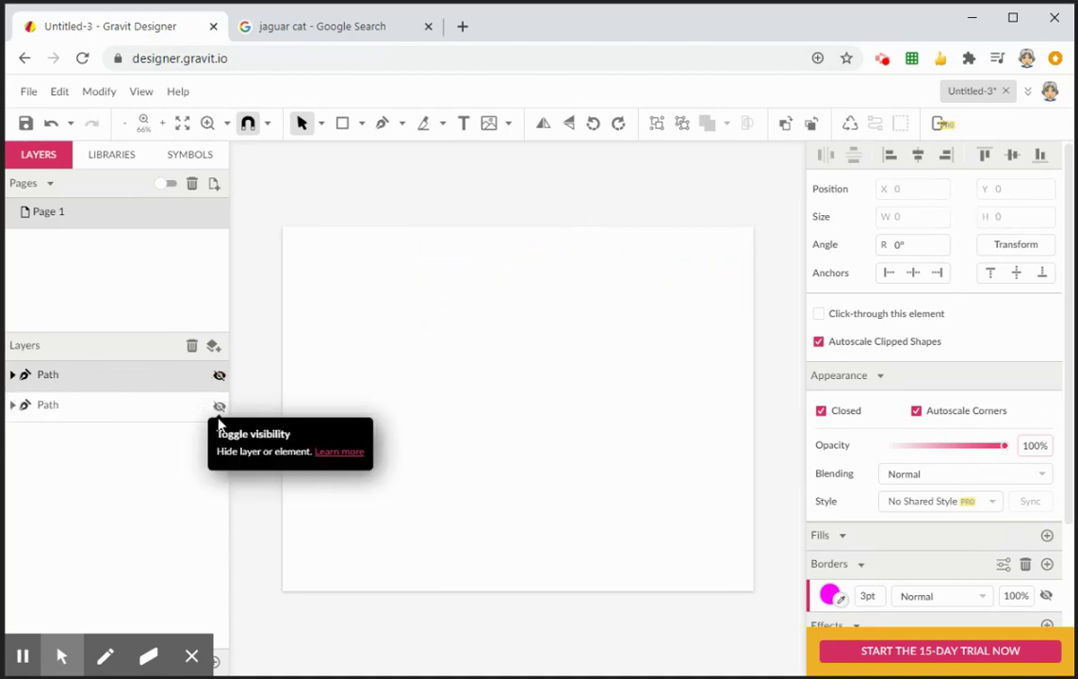
left_click(219, 407)
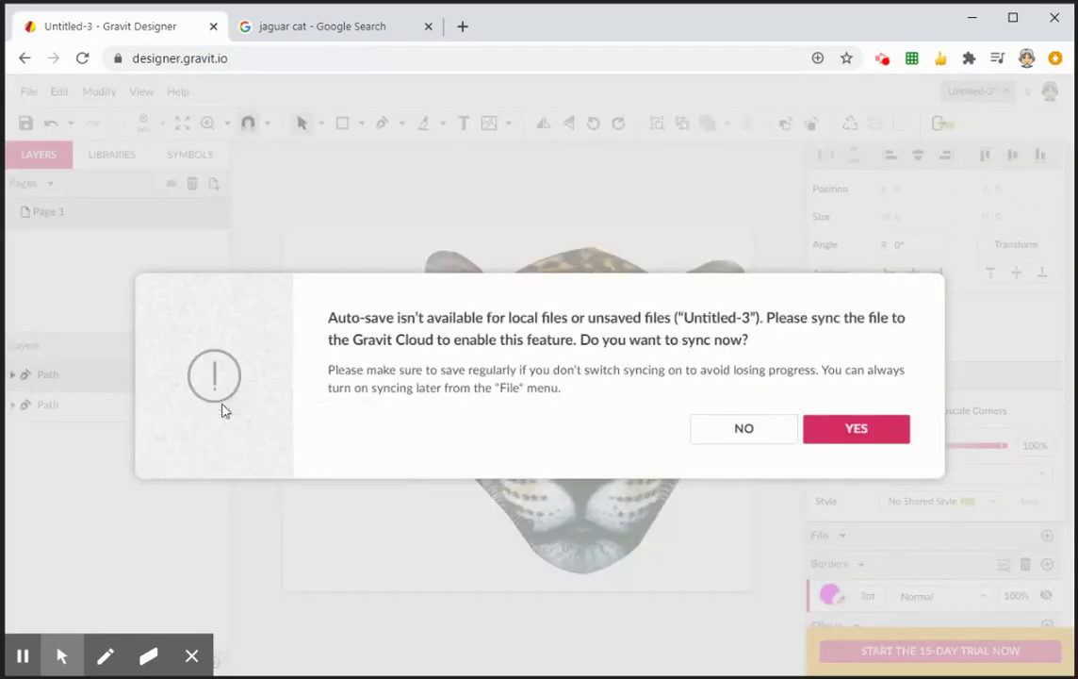
left_click(736, 435)
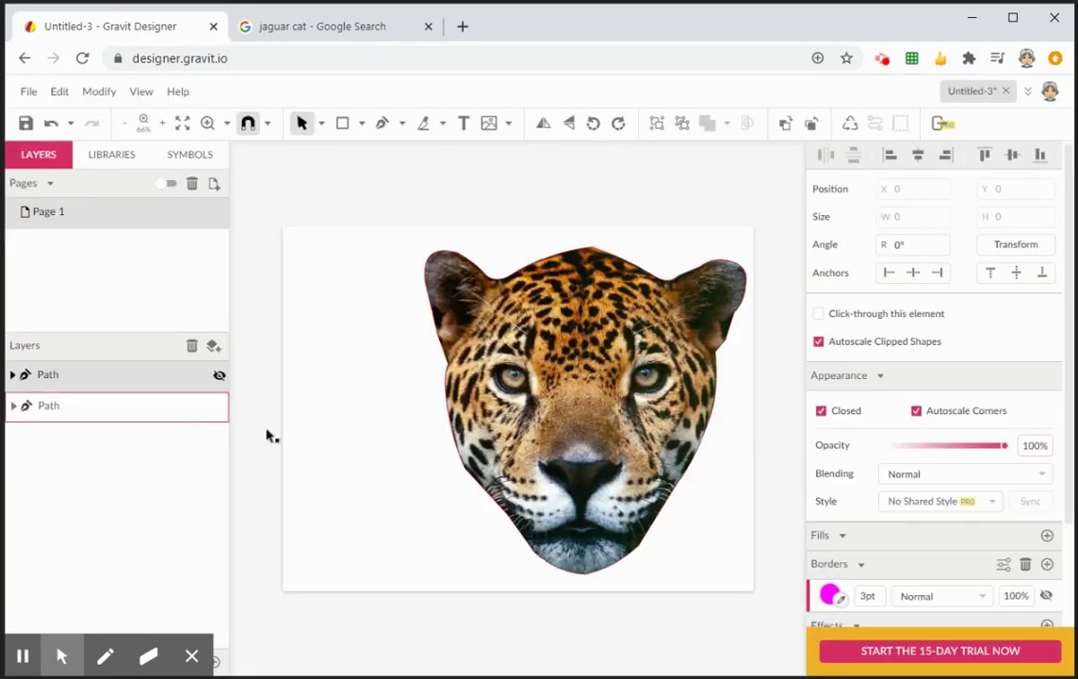
Toggle both head copies' visibility, leave only the lower copy shown, and select it on the canvas
left_click(218, 407)
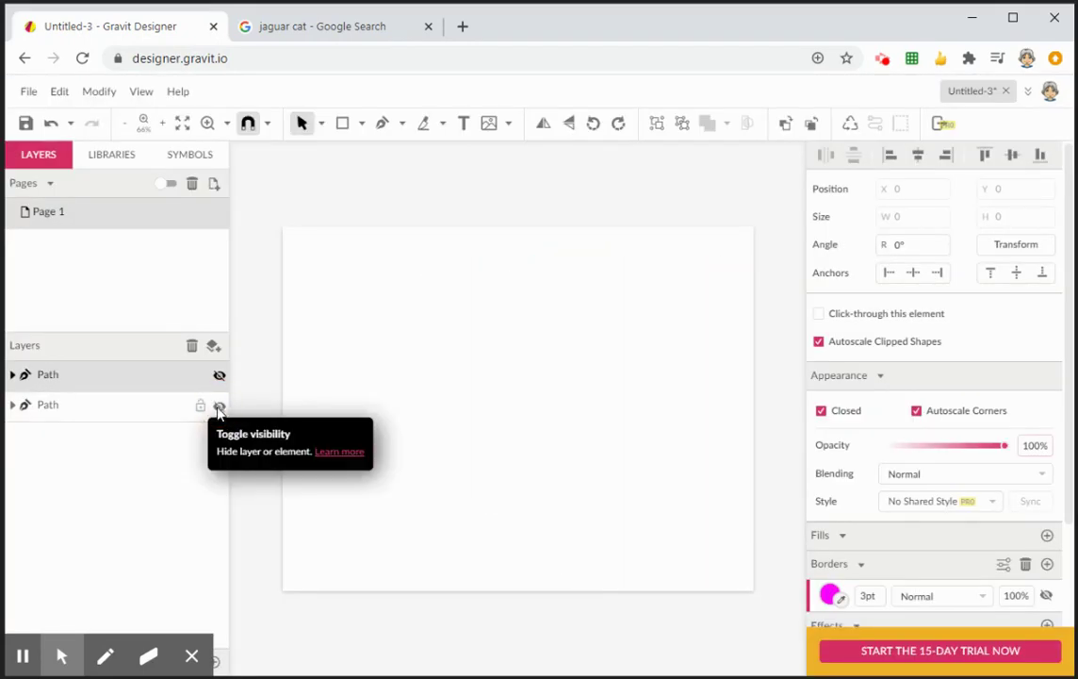
left_click(218, 407)
left_click(219, 407)
left_click(219, 377)
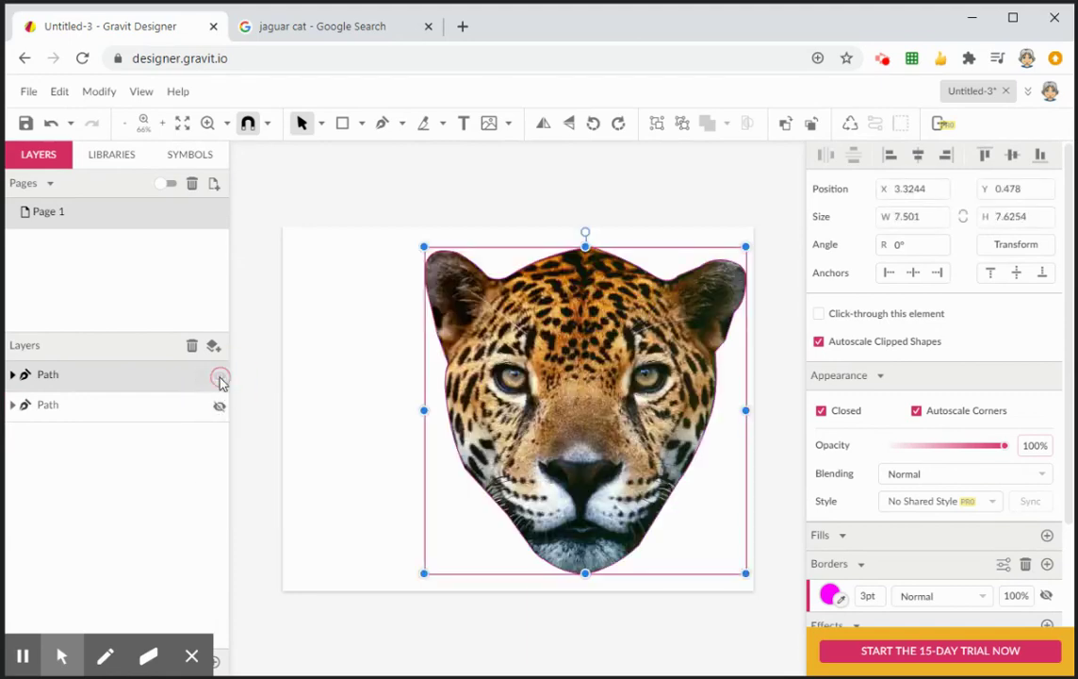
left_click(219, 377)
left_click(219, 405)
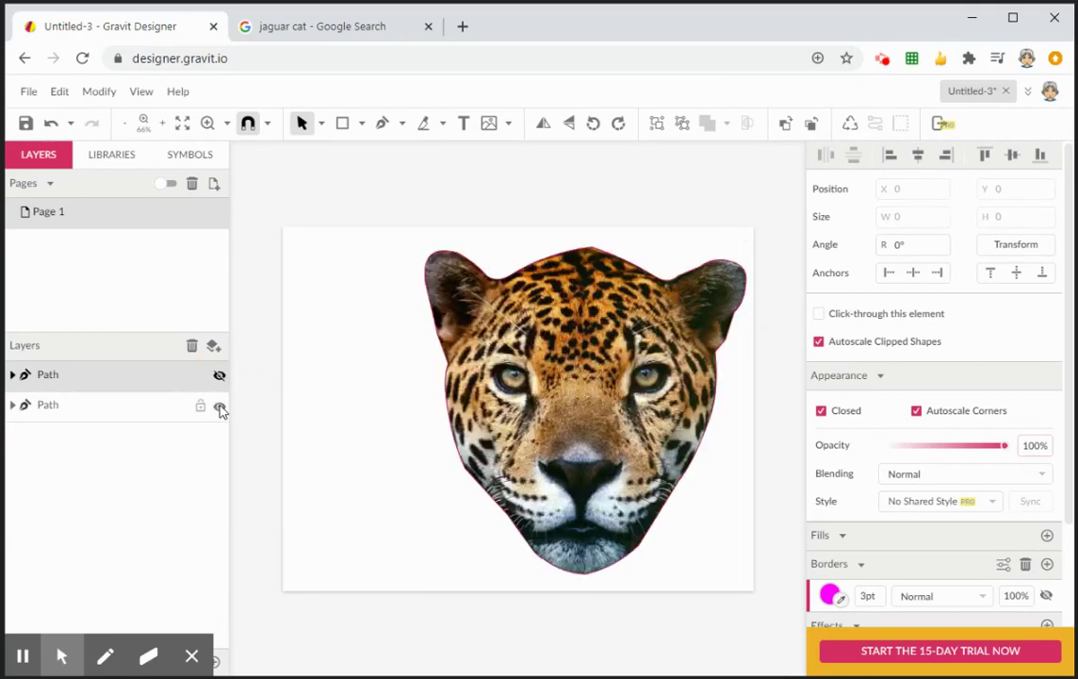
left_click(373, 366)
left_click_drag(361, 359, 547, 462)
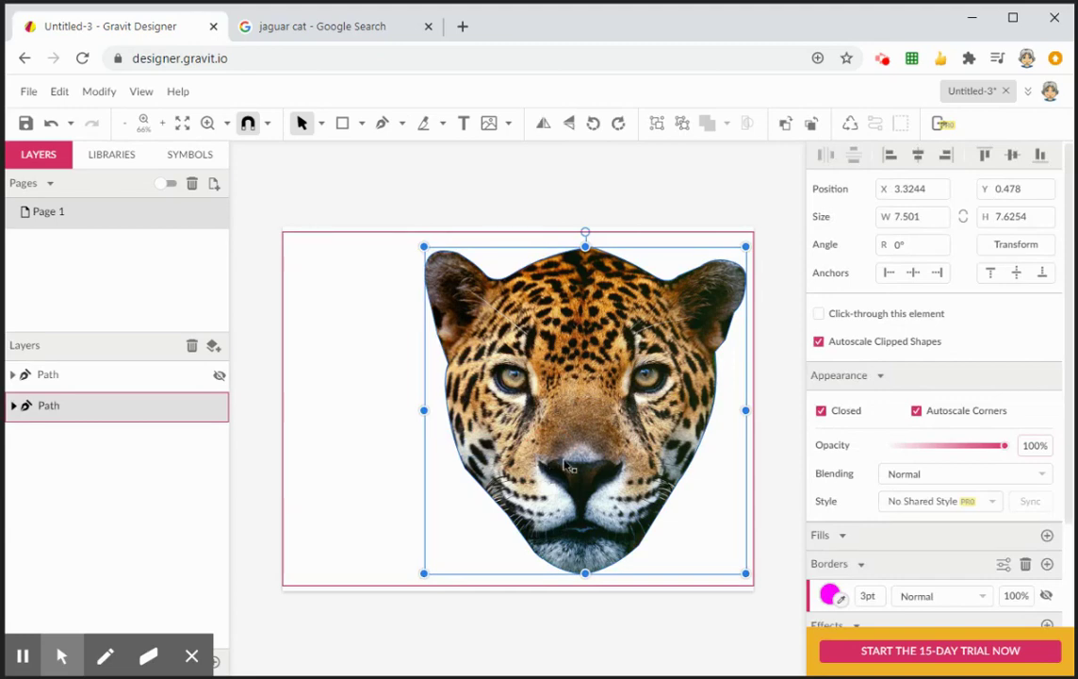
Apply a Blur effect with a 4px radius to the lower copy of the jaguar head
key("z")
left_click_drag(387, 262, 524, 375)
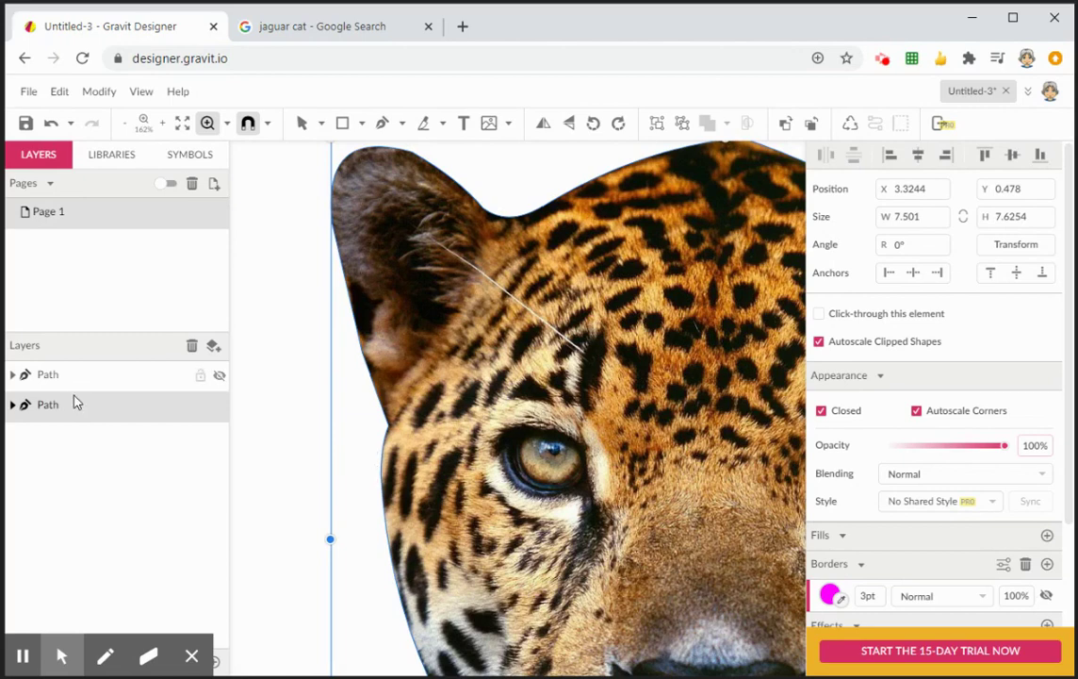
scroll(980, 521, "down", 2)
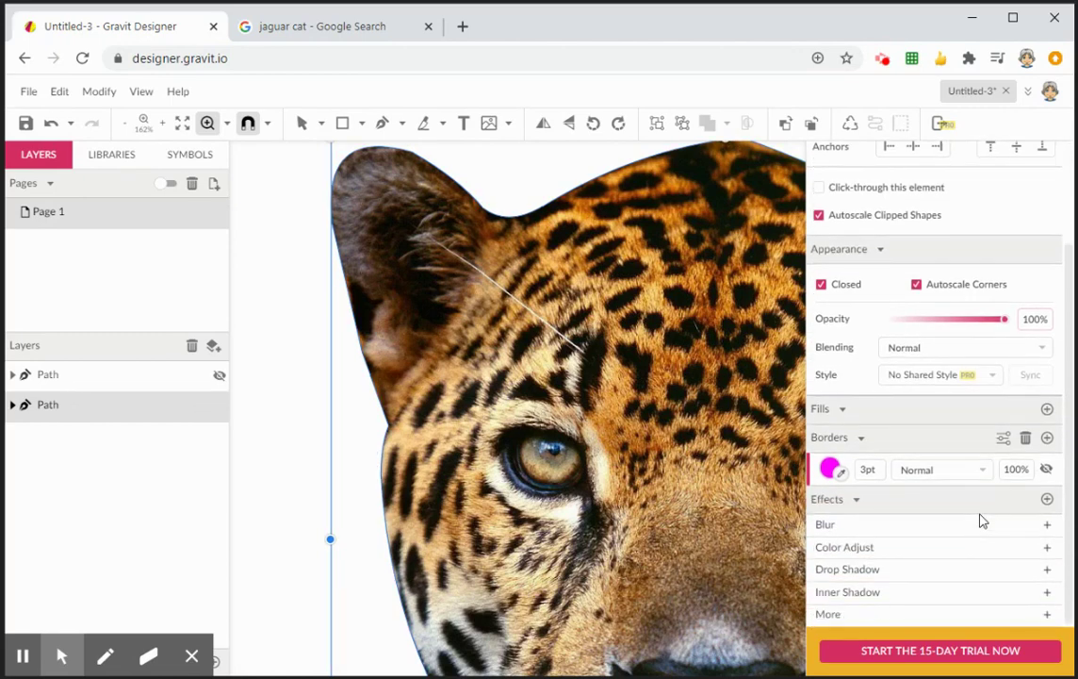
left_click(886, 524)
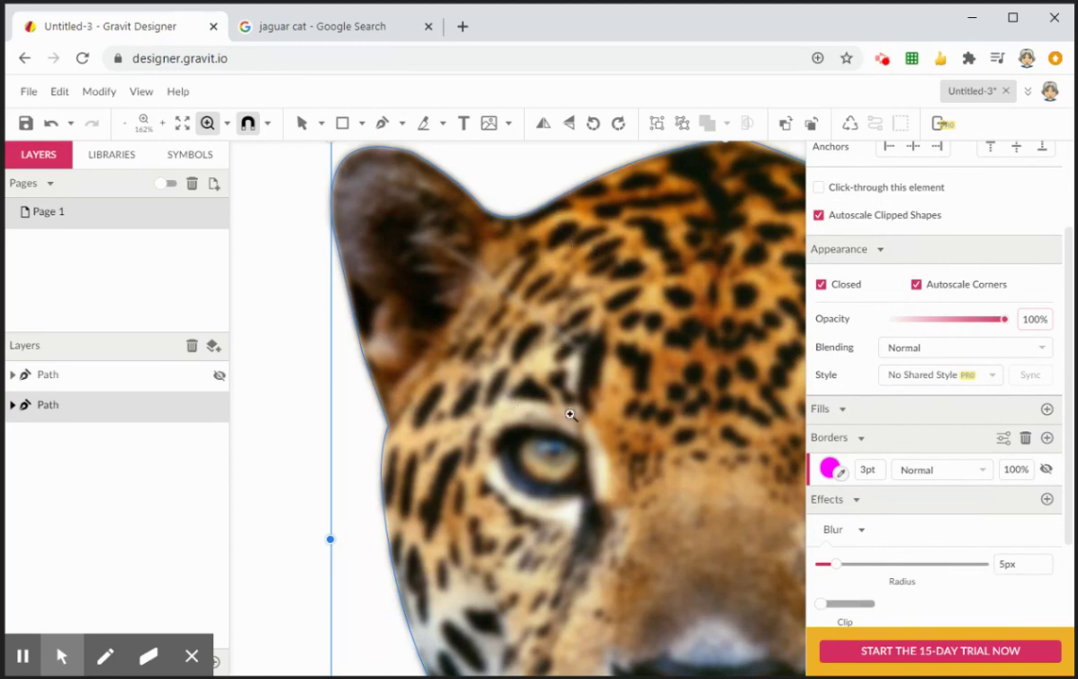
mouse_move(902, 541)
mouse_move(839, 568)
left_mouse_down()
mouse_move(813, 570)
mouse_move(841, 571)
left_mouse_up()
left_click(1010, 563)
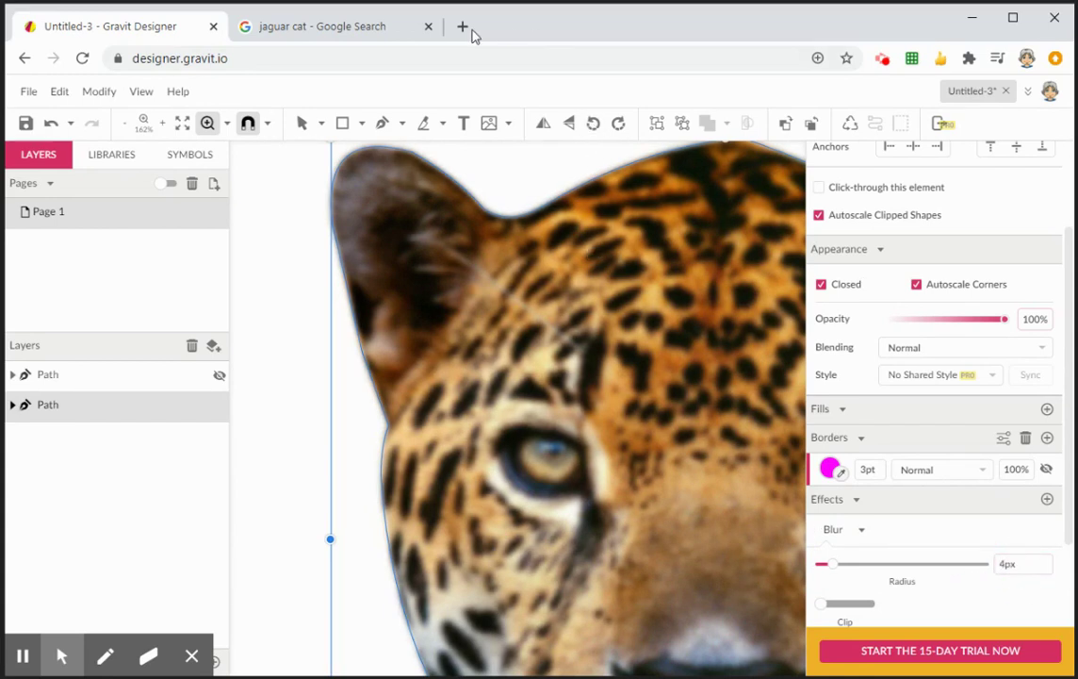
View the original jaguar photo in the Google image results and return to the Gravit Designer drawing
left_click(306, 28)
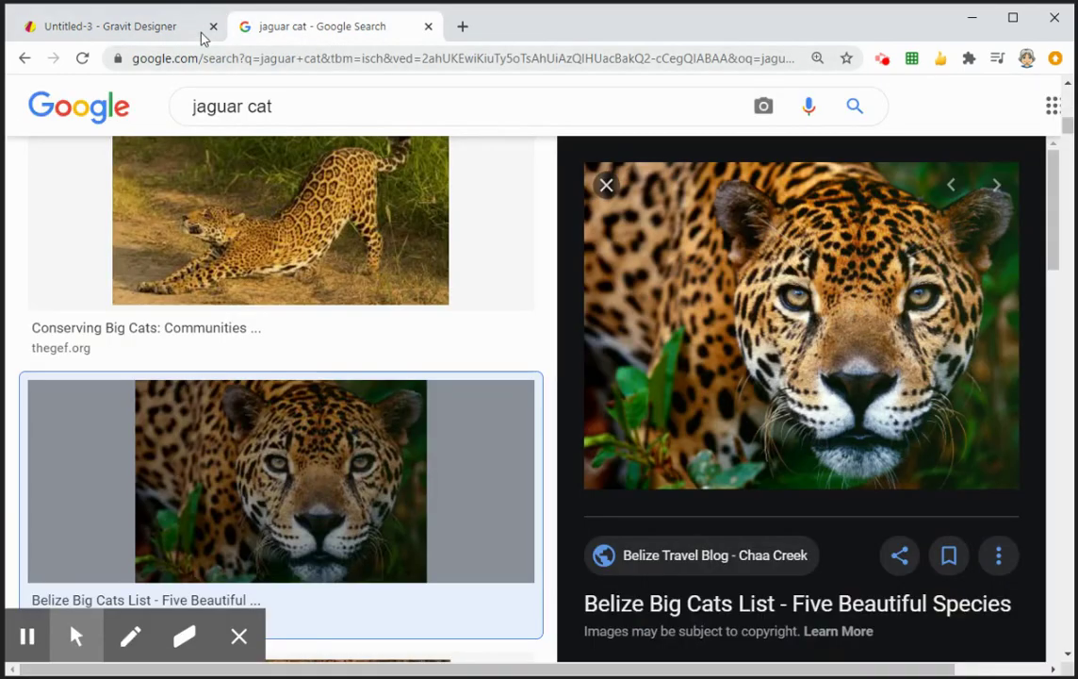
left_click(165, 29)
Deselect the blurred head and make the sharp upper copy visible over it
key("v")
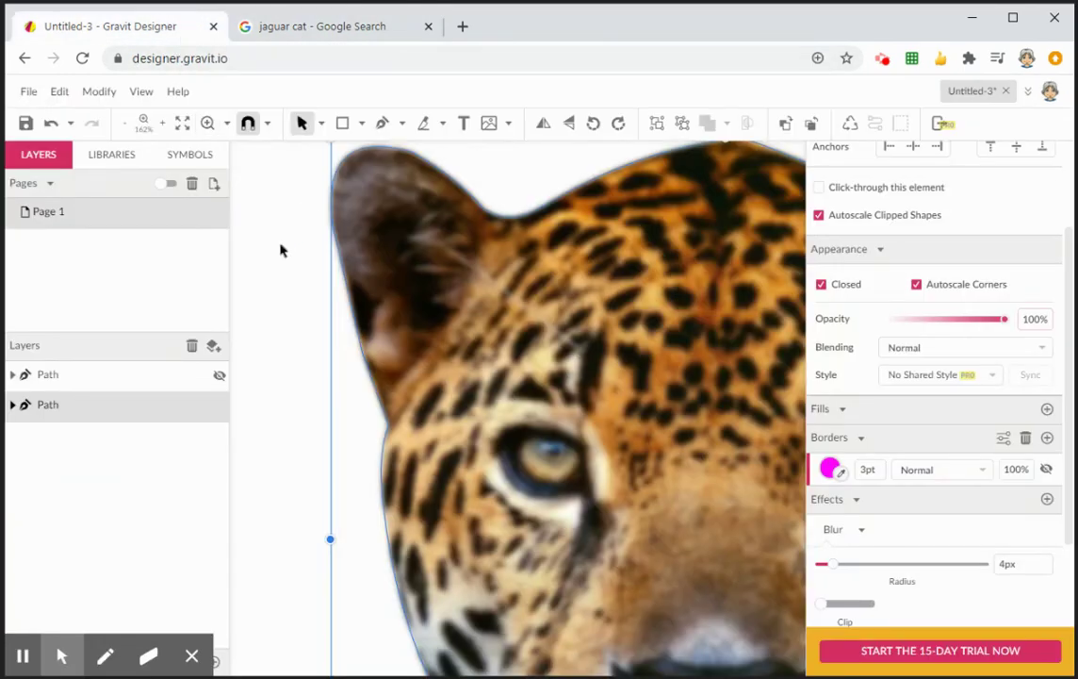
left_click(280, 250)
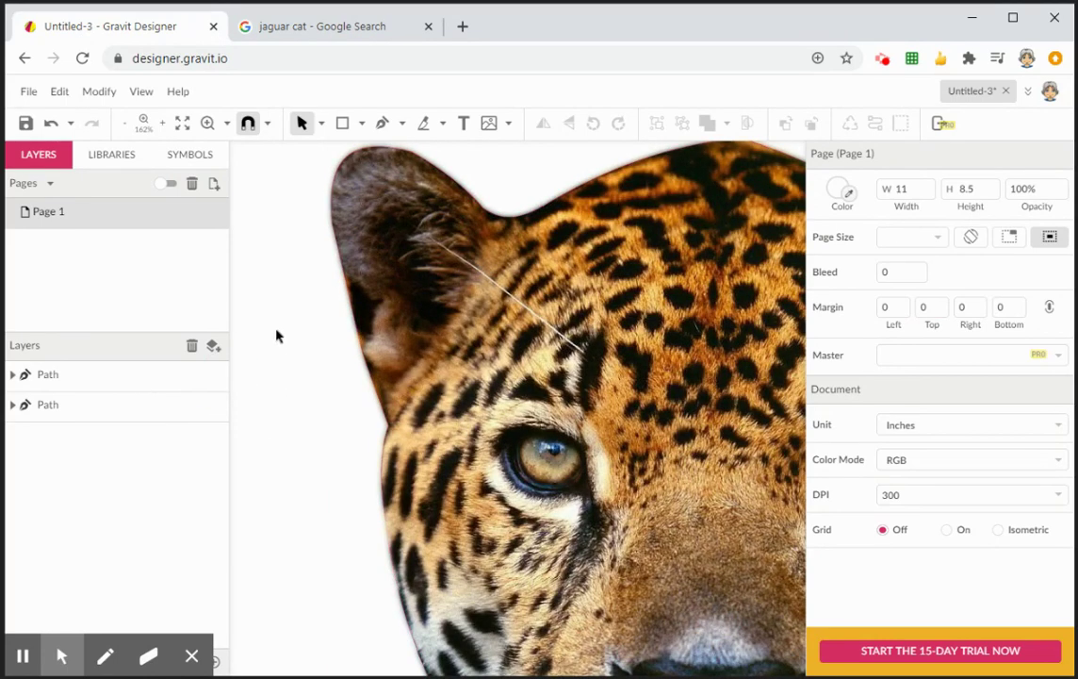
key("ctrl+minus")
key("ctrl+minus")
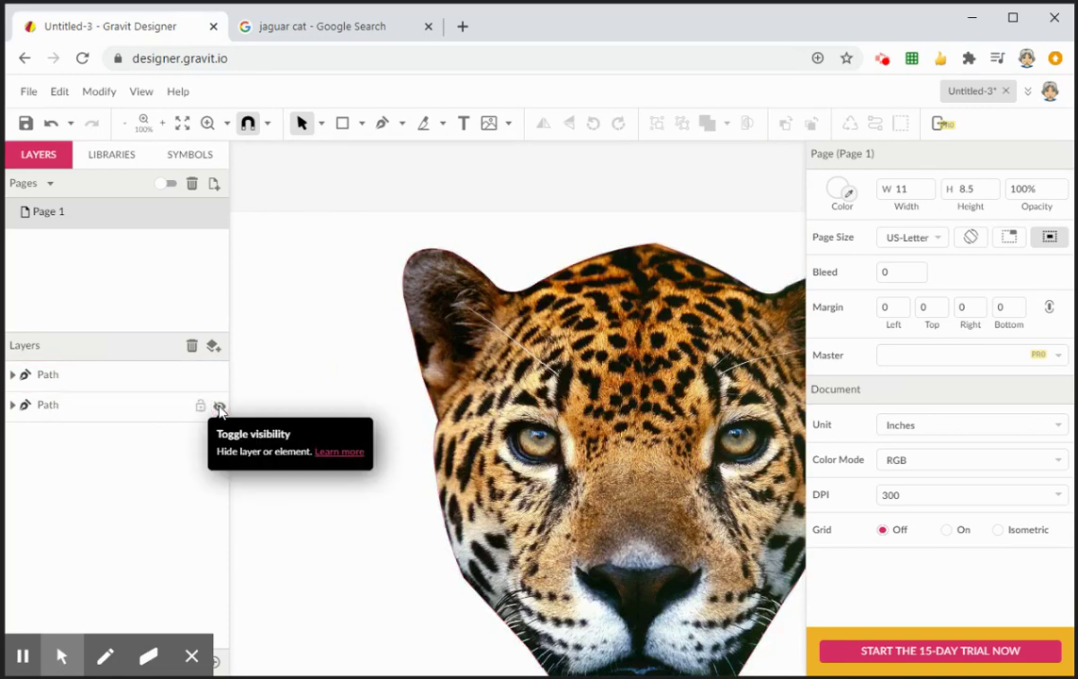
Hide and show the blurred lower copy to compare the head's edges with and without the soft blur
left_click(219, 408)
scroll(439, 452, "down", 2)
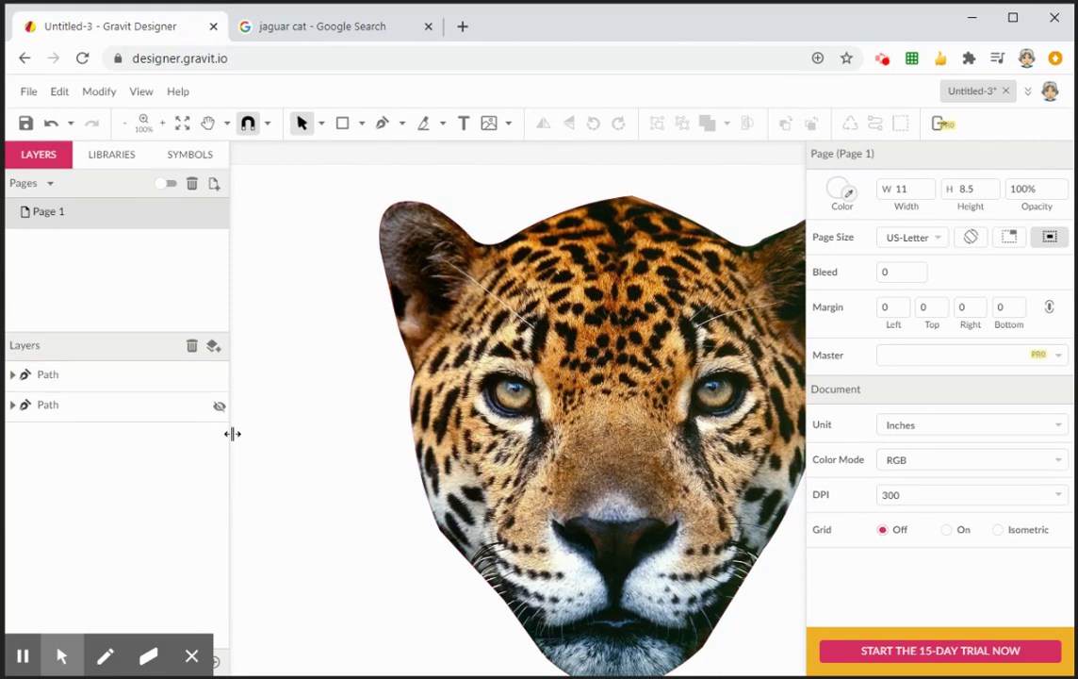
left_click(219, 407)
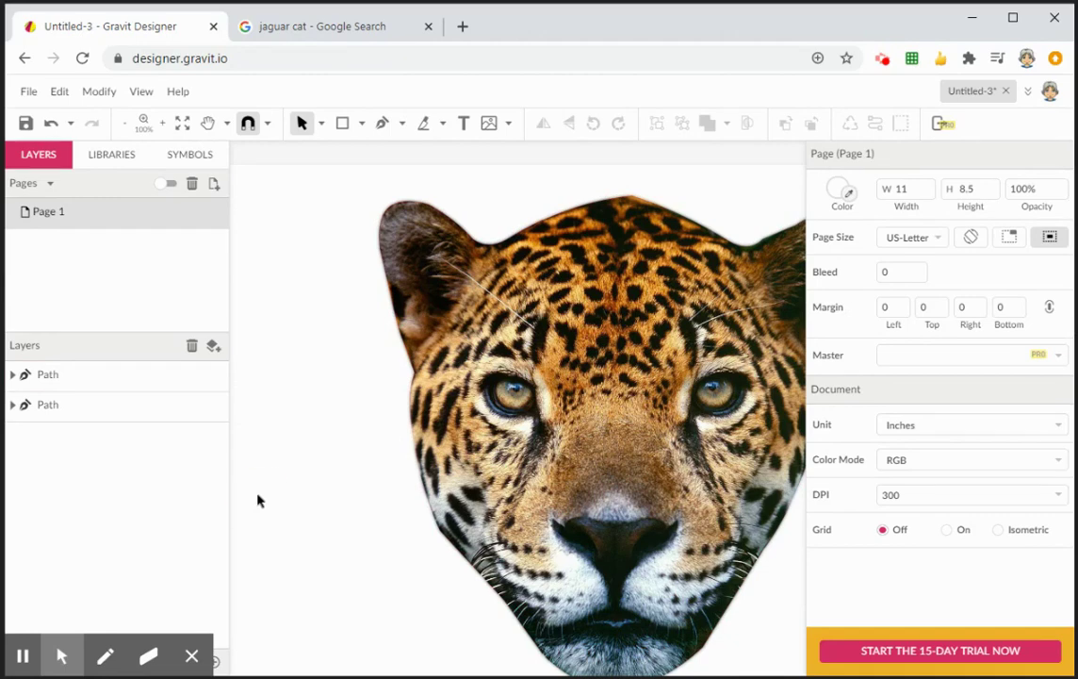
key("ctrl+0")
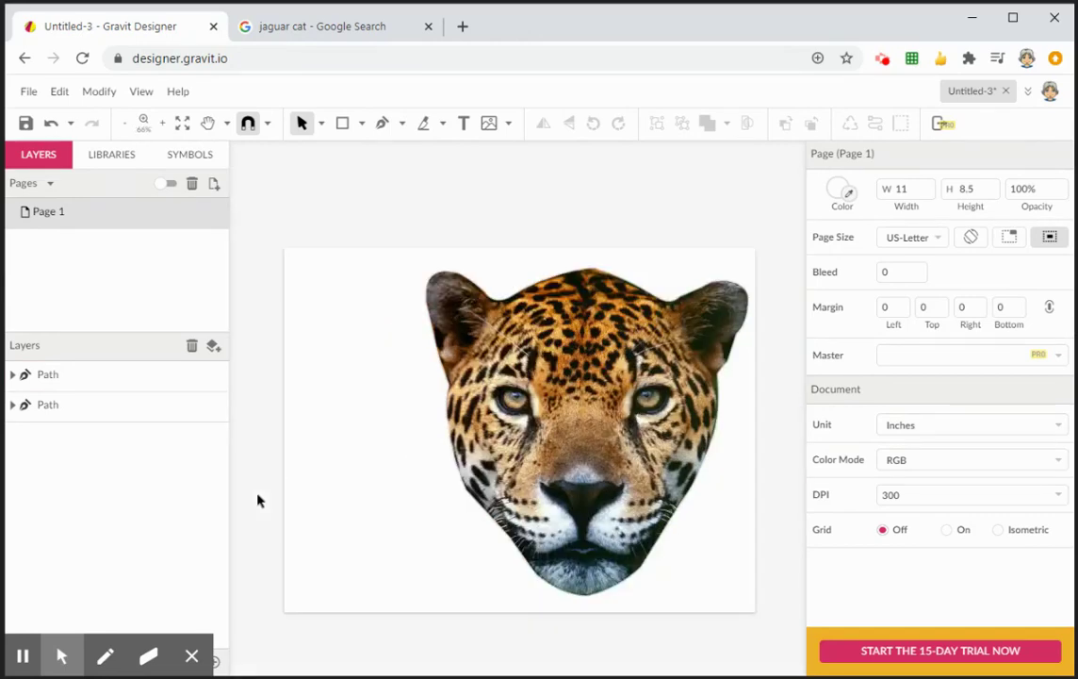